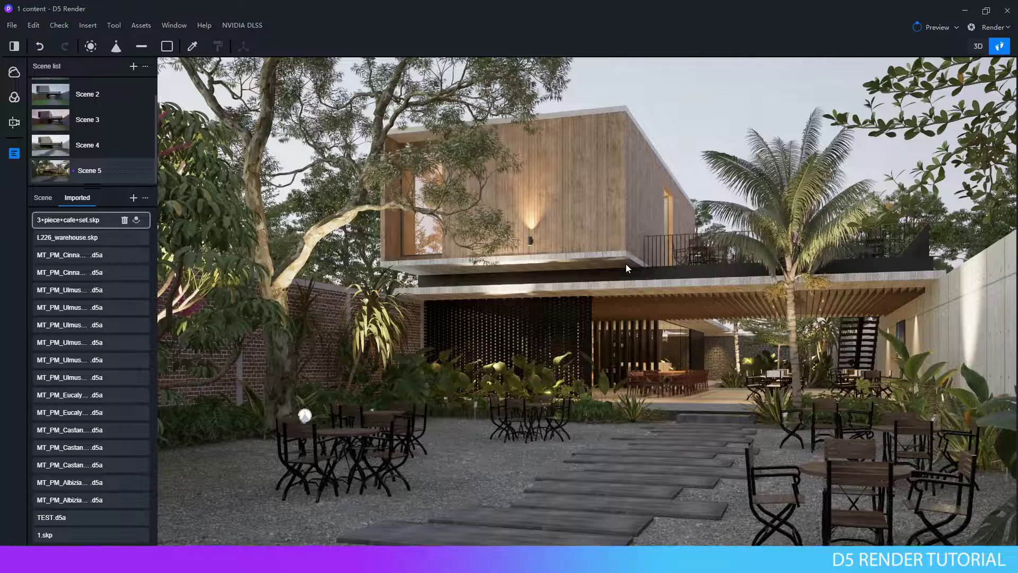
Switch the preview rendering mode to Realtime
scroll(551, 337, "up", 5)
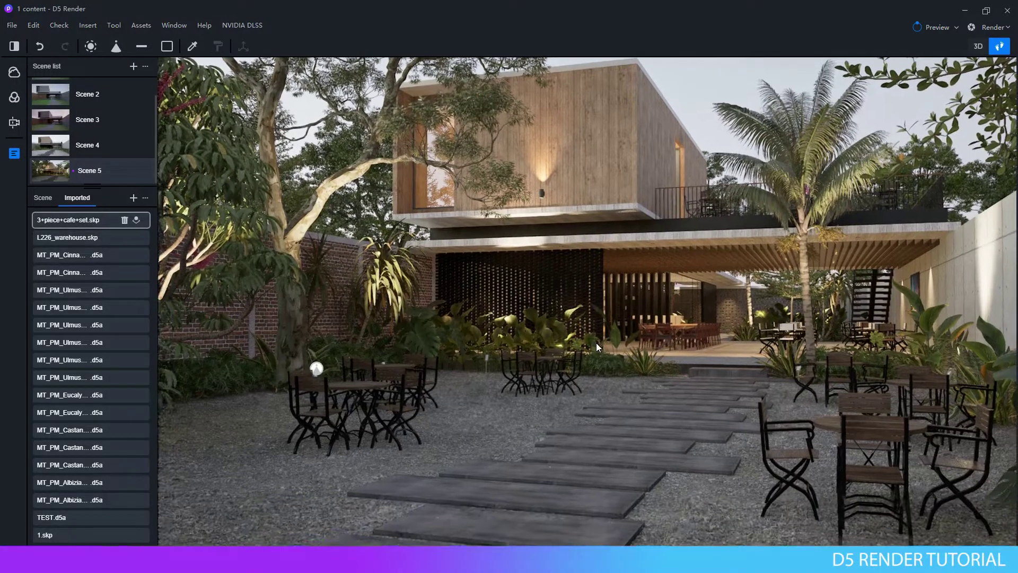
scroll(586, 317, "up", 3)
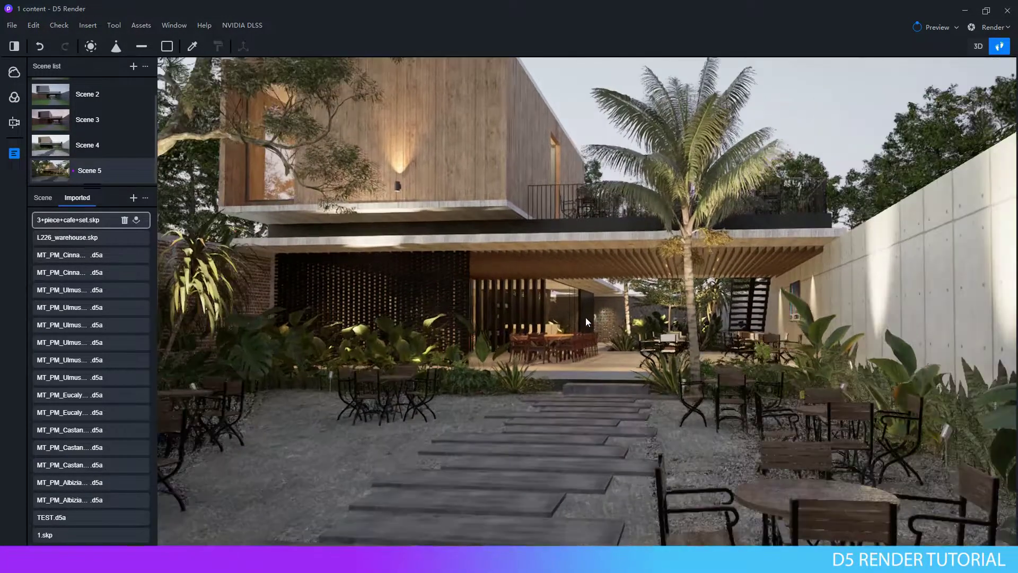
left_click(957, 27)
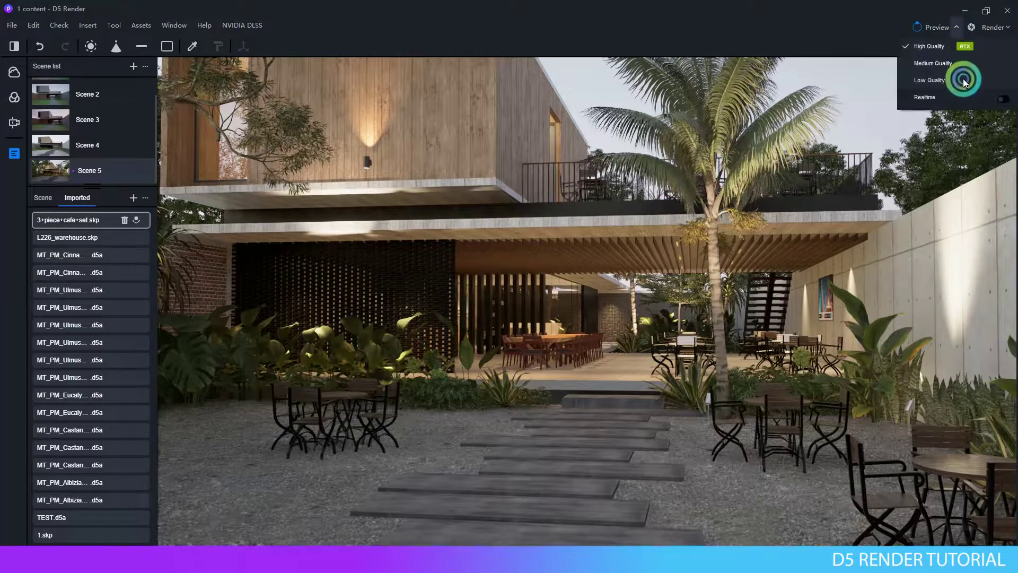
left_click(964, 104)
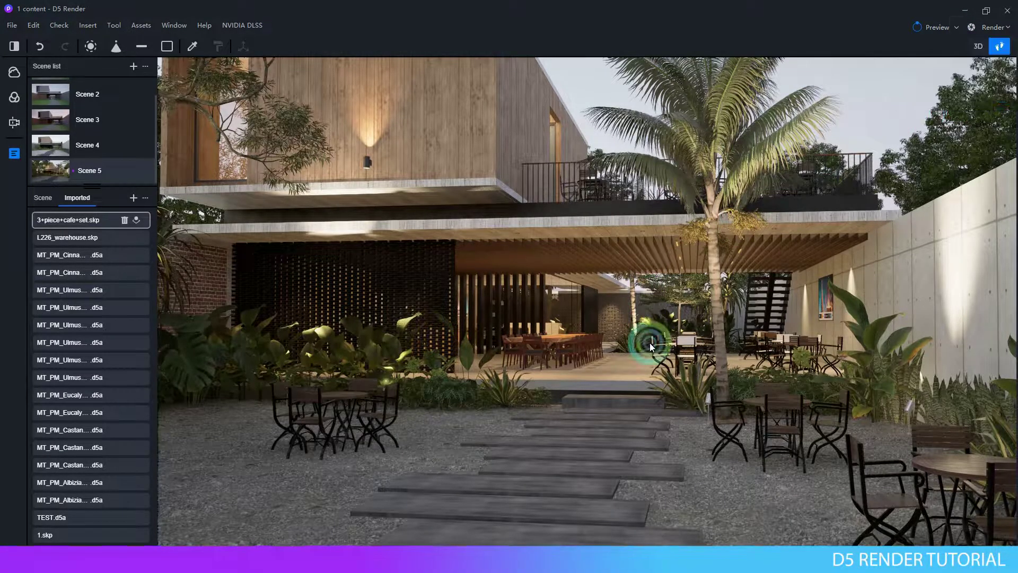
Move the camera forward under the cafe canopy to look into the planted courtyard
scroll(651, 353, "up", 5)
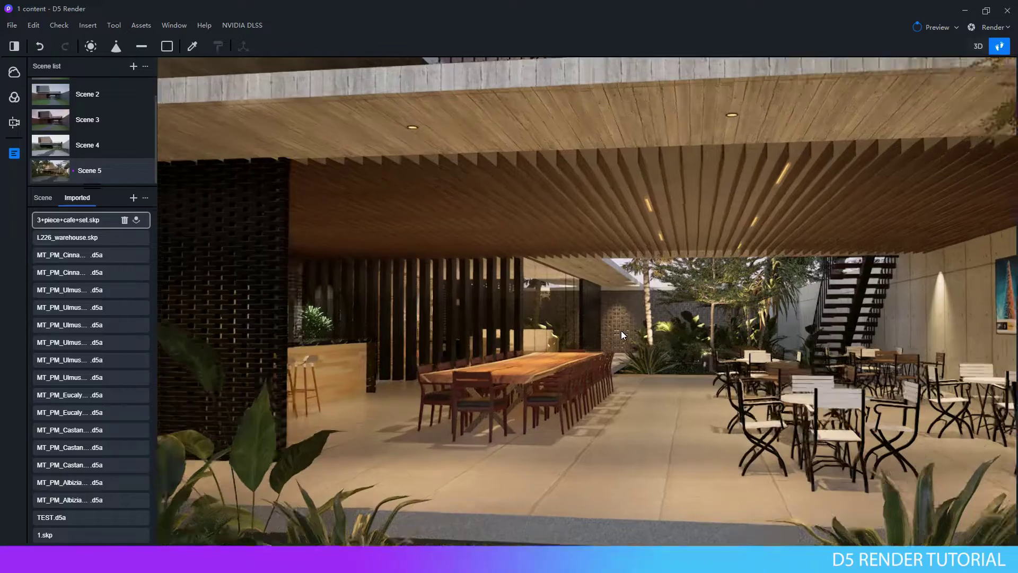
scroll(616, 330, "up", 3)
scroll(572, 333, "up", 3)
scroll(635, 339, "up", 3)
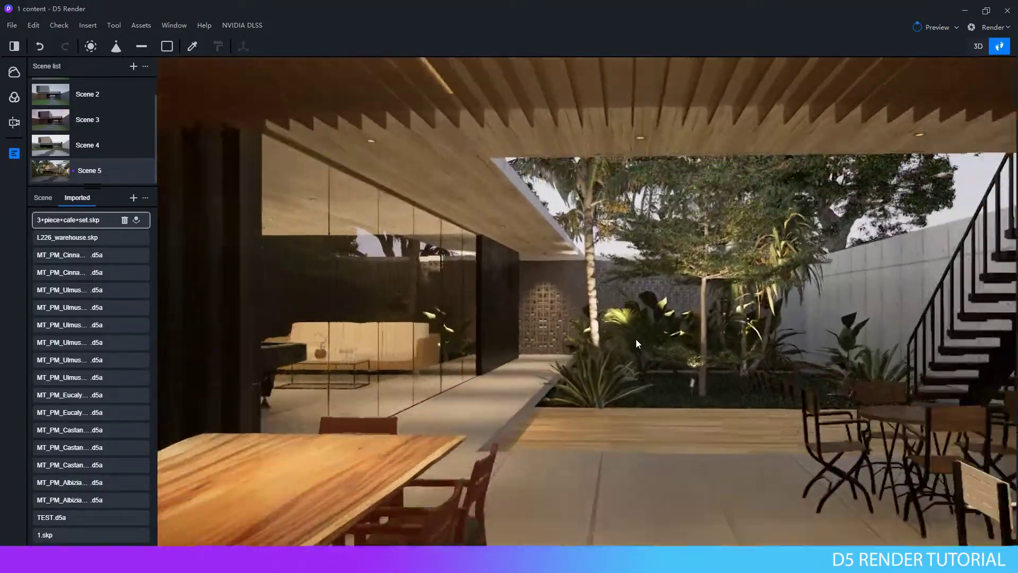
scroll(635, 339, "up", 2)
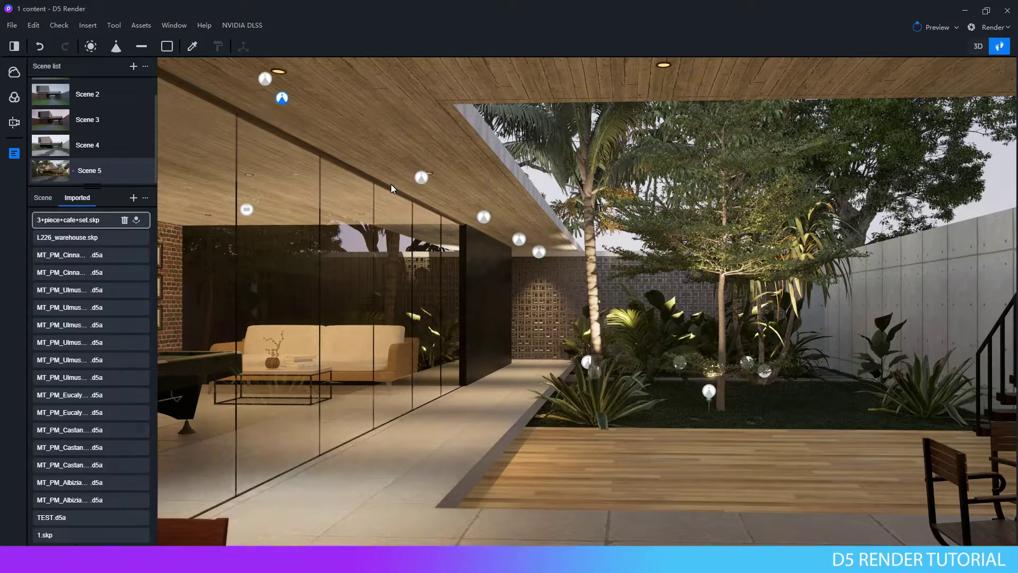
Move the ceiling spotlight along the canopy toward the staircase
left_click(263, 80)
left_click_drag(329, 78, 739, 86)
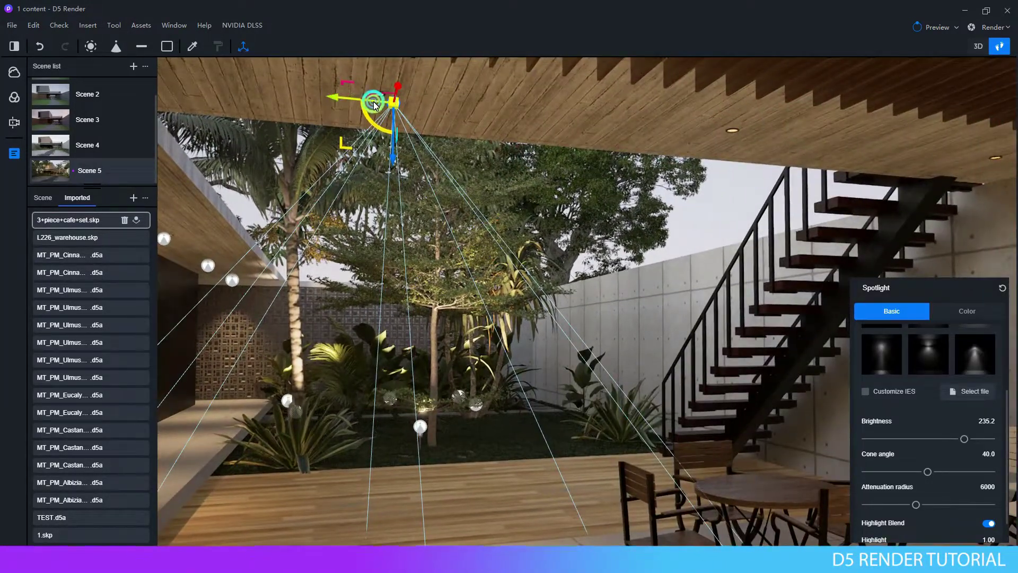
mouse_move(374, 101)
left_mouse_down()
mouse_move(706, 133)
mouse_move(677, 129)
left_mouse_up()
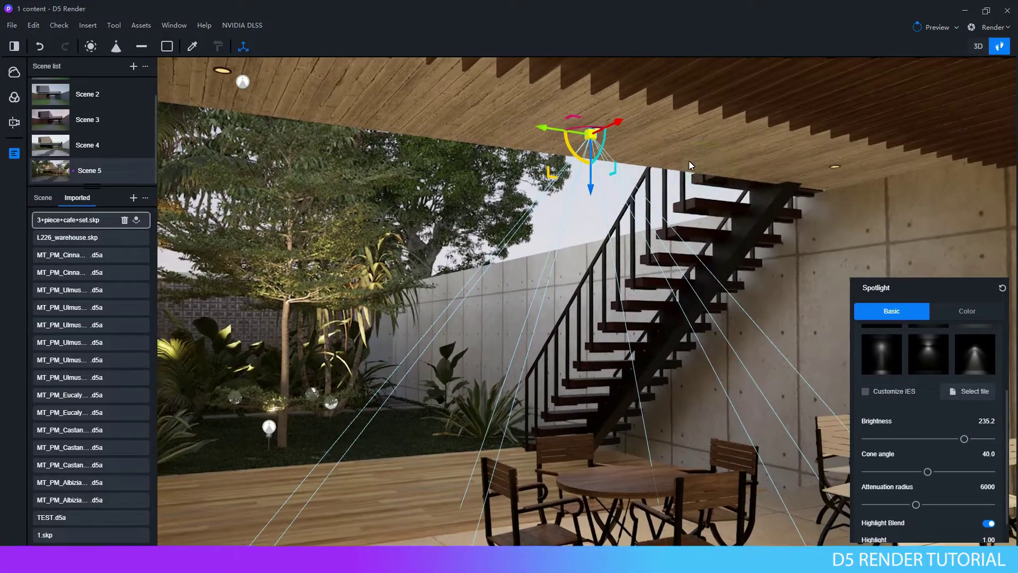
right_click_drag(689, 166, 724, 100)
left_click_drag(677, 92, 834, 142, "alt")
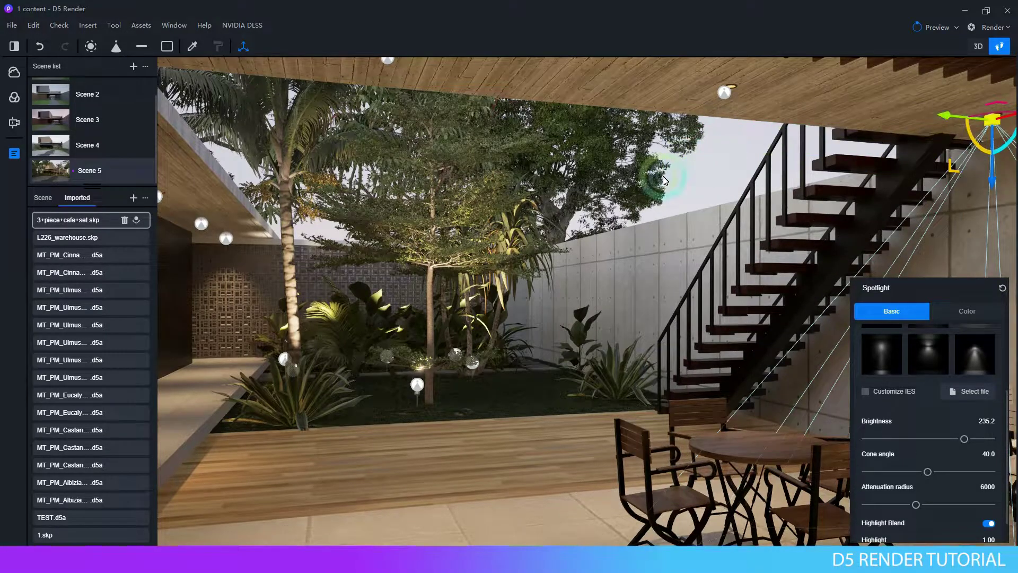
right_click_drag(834, 142, 541, 234)
scroll(530, 204, "down", 3)
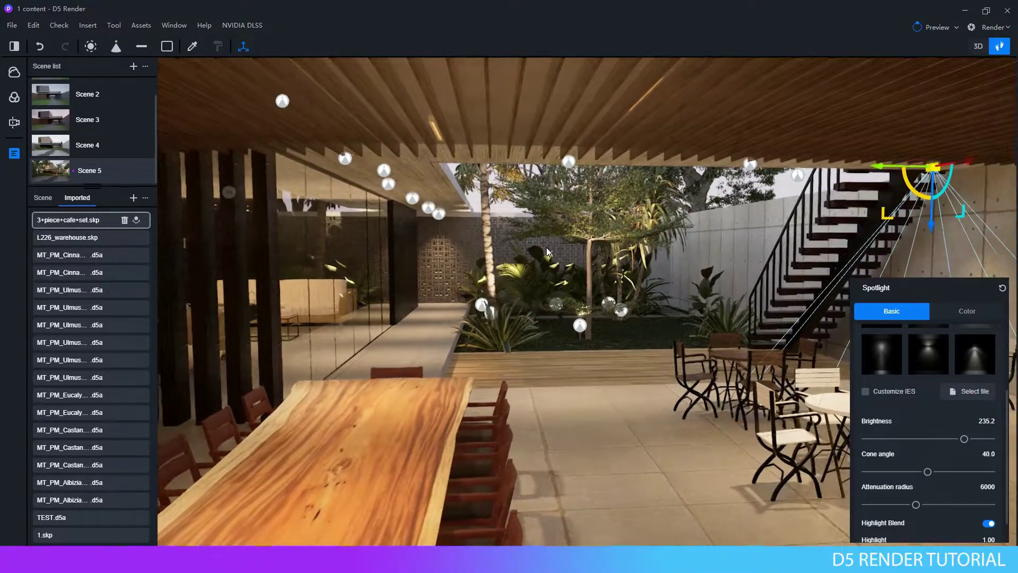
scroll(582, 270, "up", 3)
right_click_drag(577, 277, 516, 196)
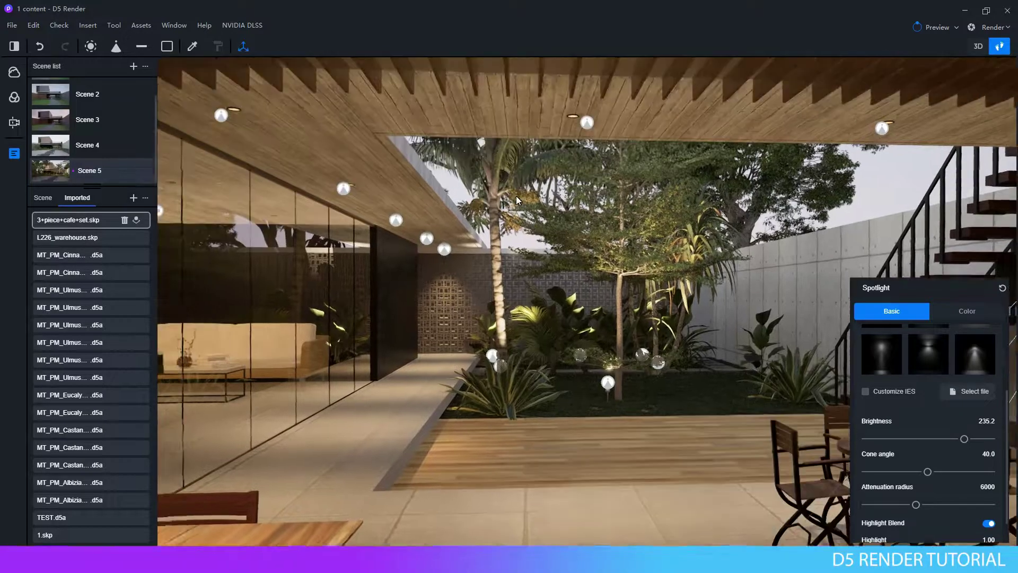
Try shrinking the courtyard palm to 87%, then restore it to 100% scale
left_click(496, 220)
left_click(880, 368)
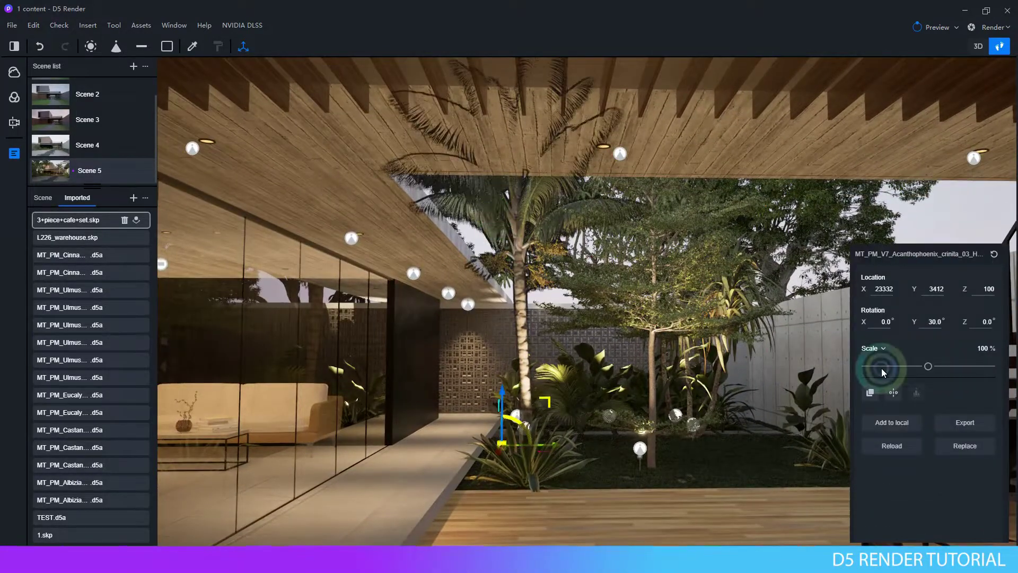
left_click_drag(932, 368, 928, 371)
left_click(739, 402)
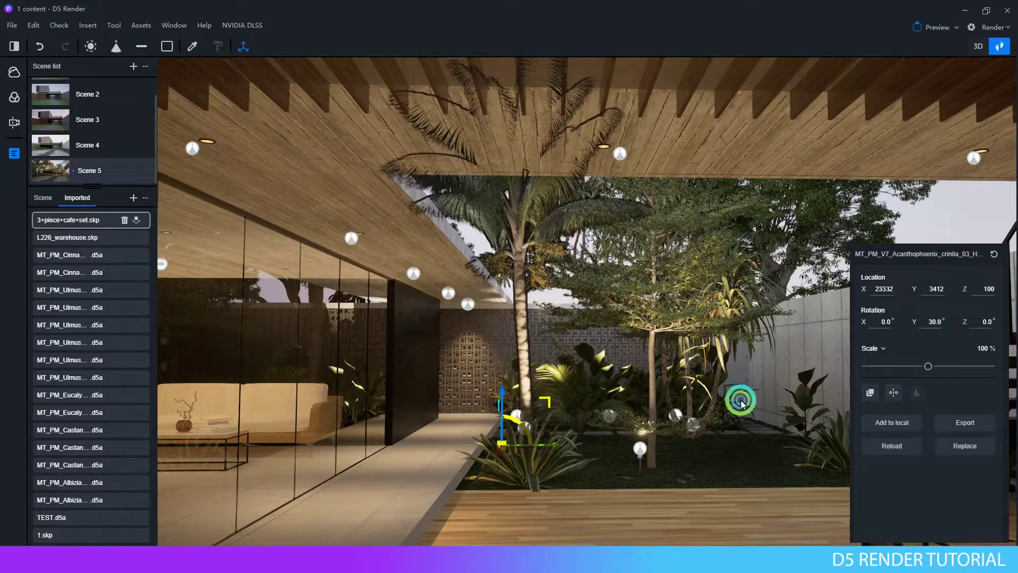
Place a new spotlight on the ceiling above the perforated brick screen
scroll(635, 399, "down", 5)
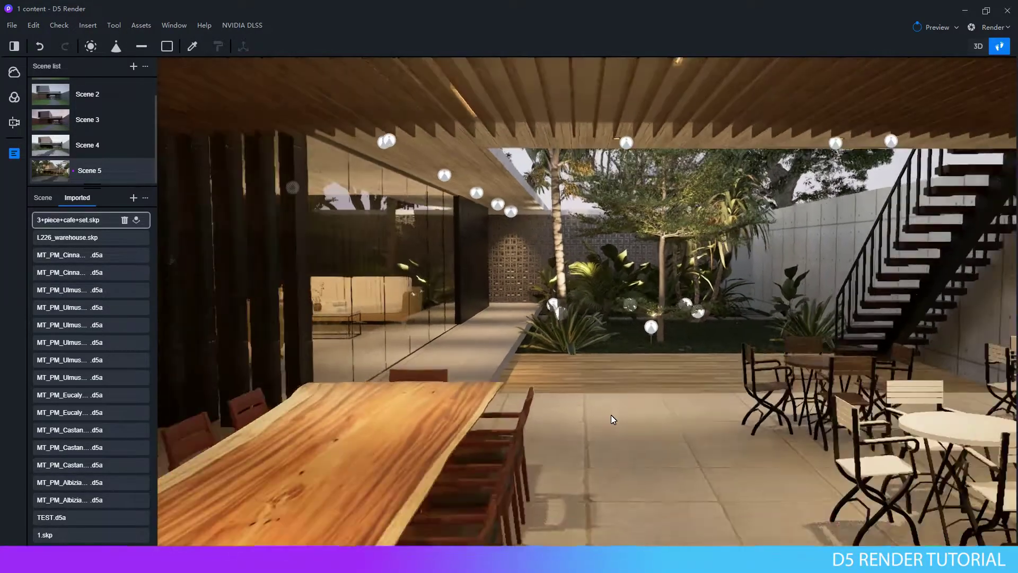
scroll(611, 415, "down", 5)
scroll(552, 341, "down", 5)
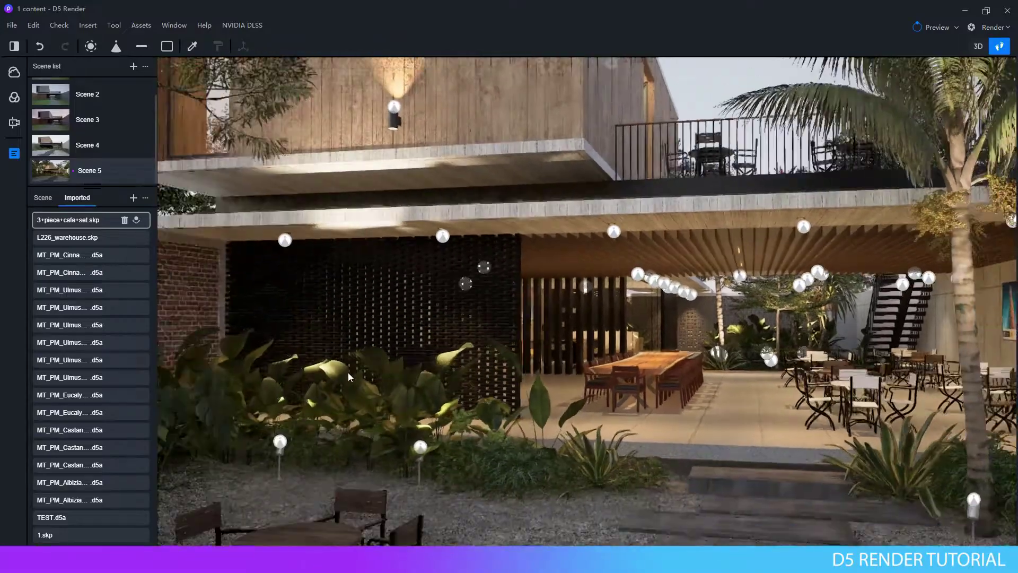
scroll(310, 370, "up", 5)
scroll(485, 361, "up", 5)
scroll(484, 361, "up", 5)
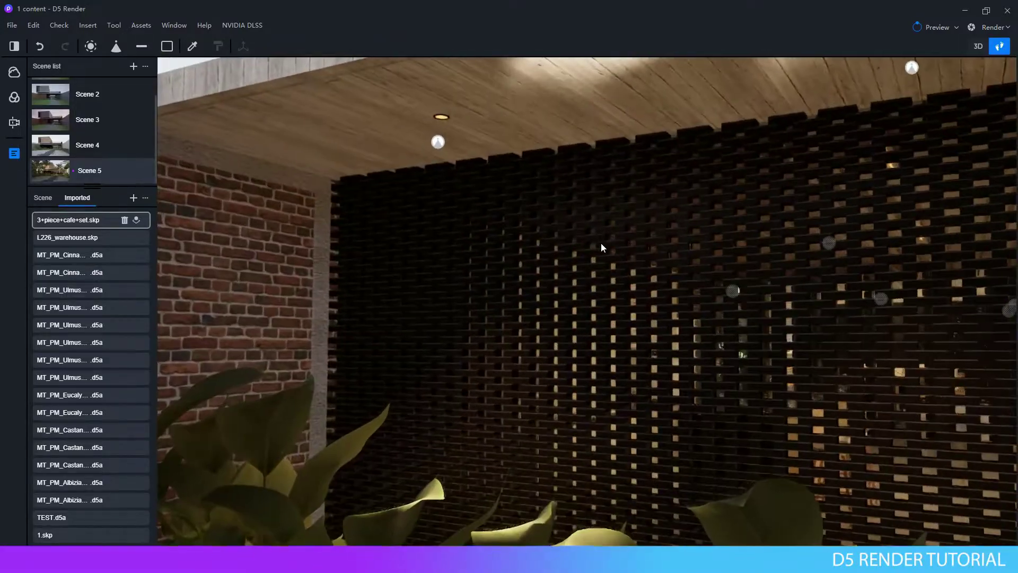
left_click(116, 47)
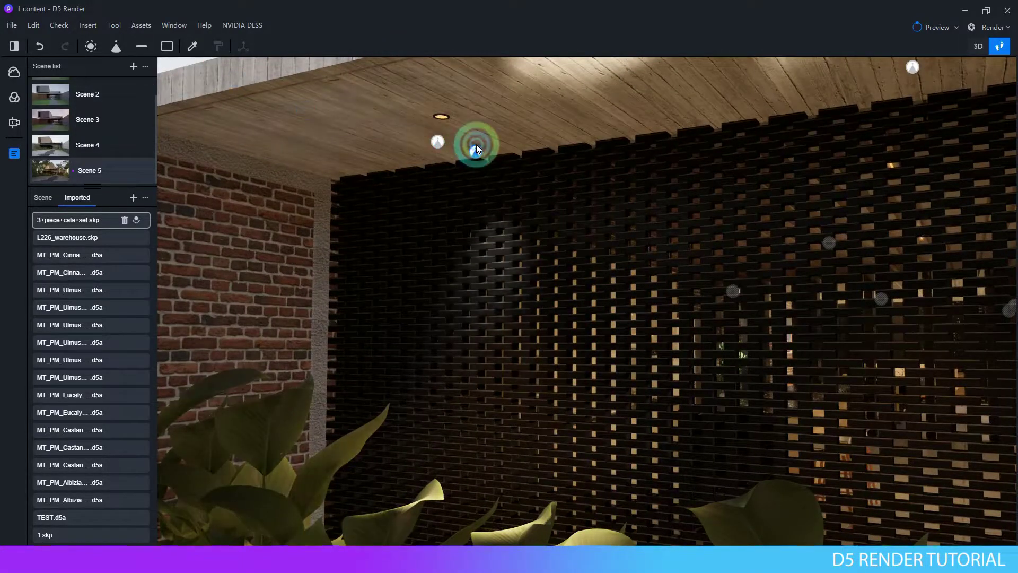
left_click(461, 146)
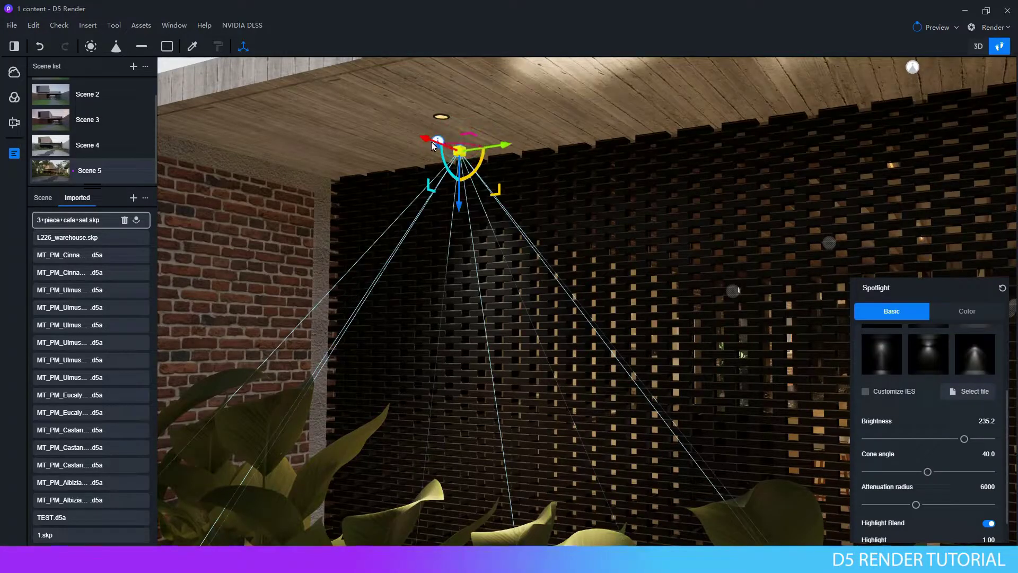
left_click_drag(429, 145, 441, 150)
Give the spotlight the third IES profile and a 3000 K colour temperature, tilting its beam
left_click(981, 365)
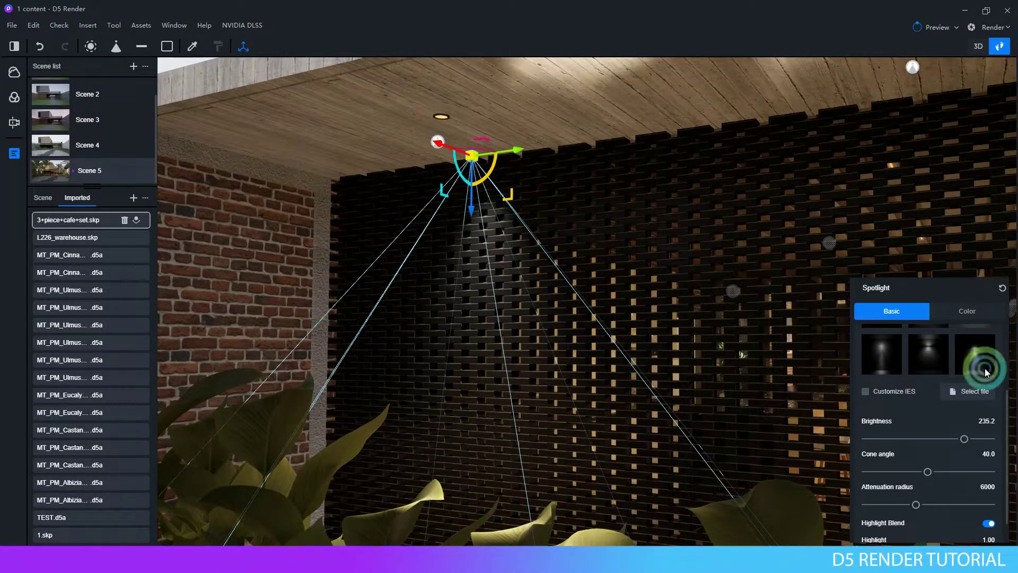
left_click(955, 366)
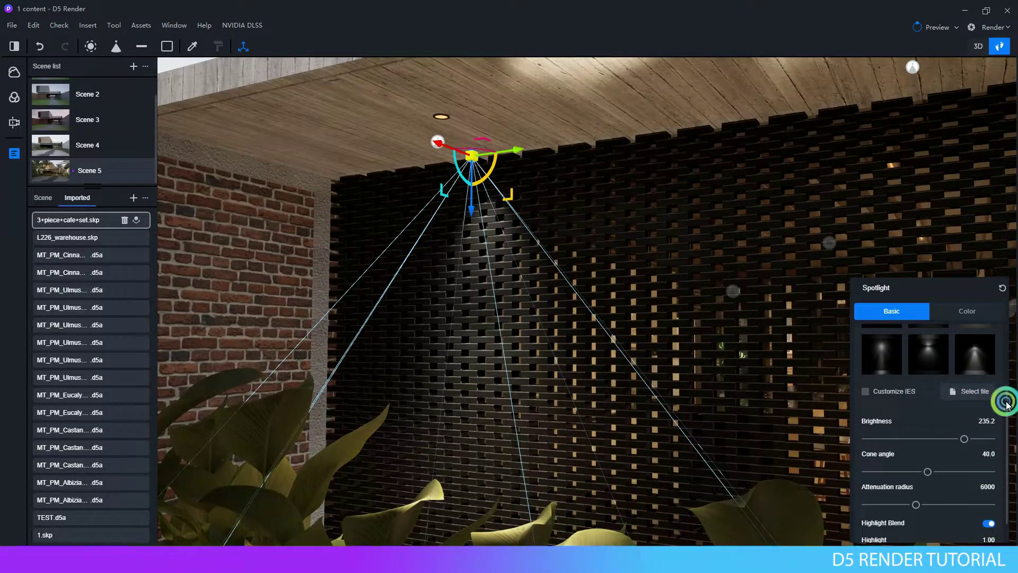
left_click(971, 313)
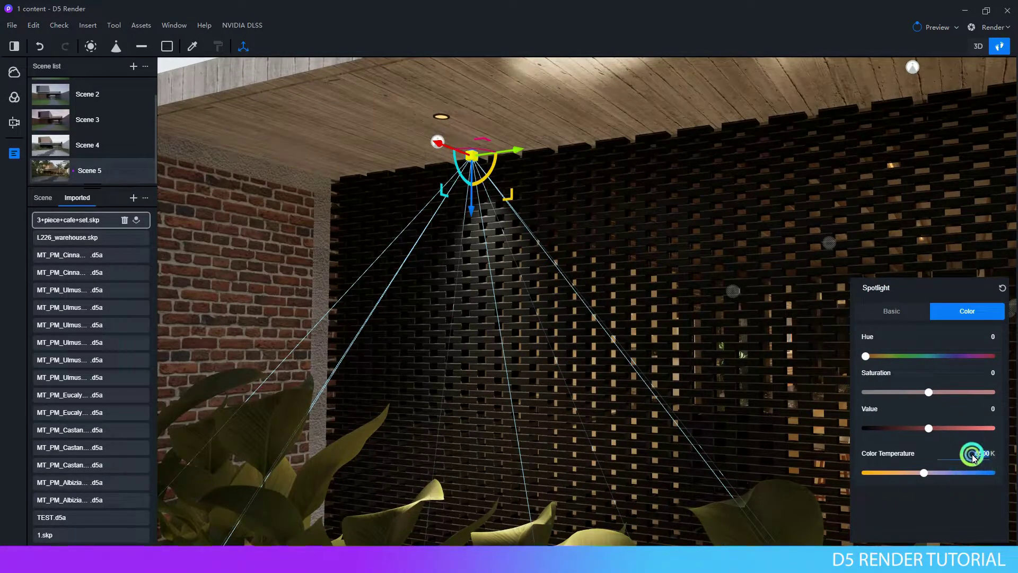
type("3000")
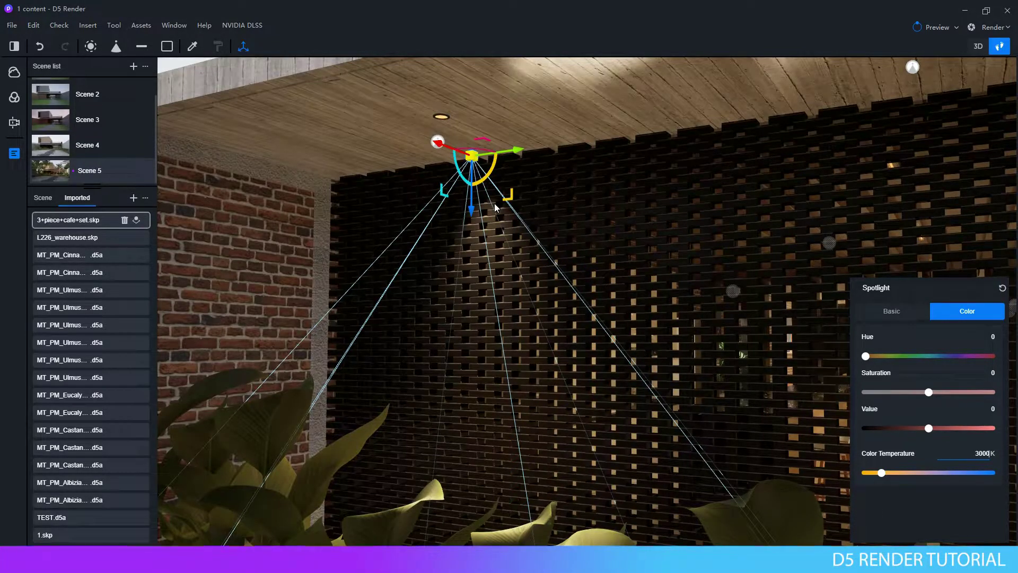
left_click_drag(459, 171, 432, 146)
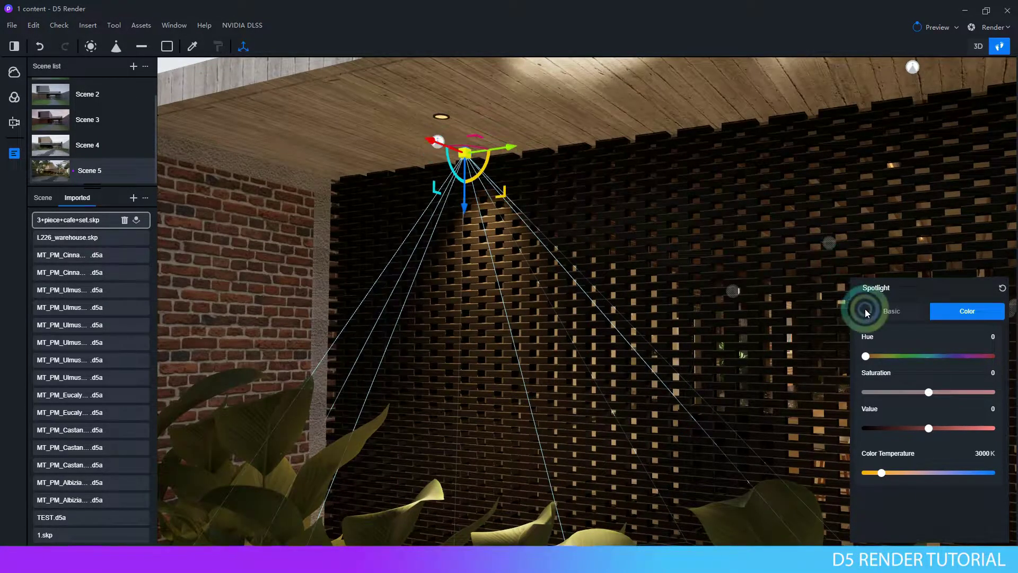
Narrow the spotlight's cone angle to 38.8 and slide it along the brick screen
left_click(880, 310)
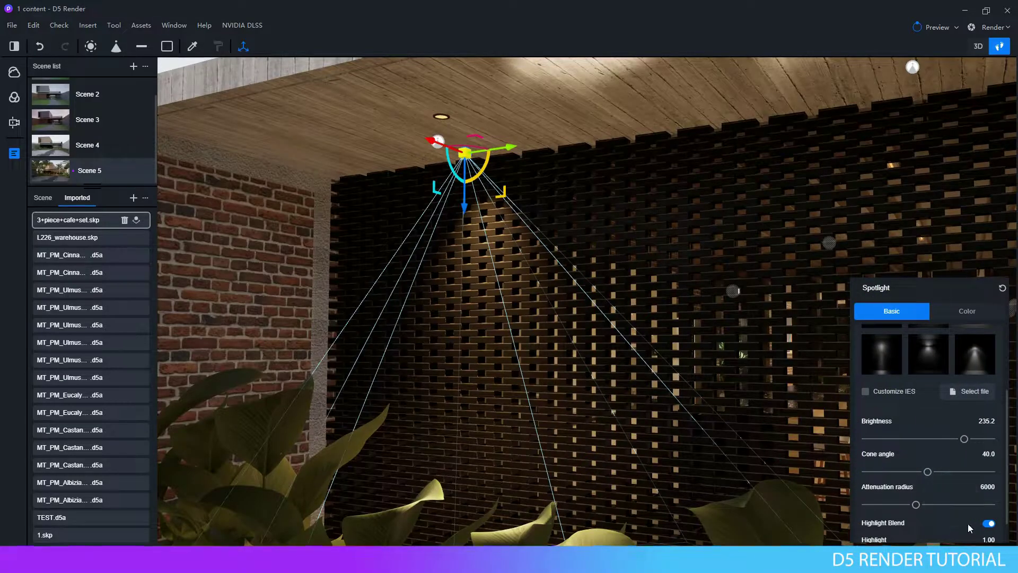
left_click_drag(929, 472, 926, 476)
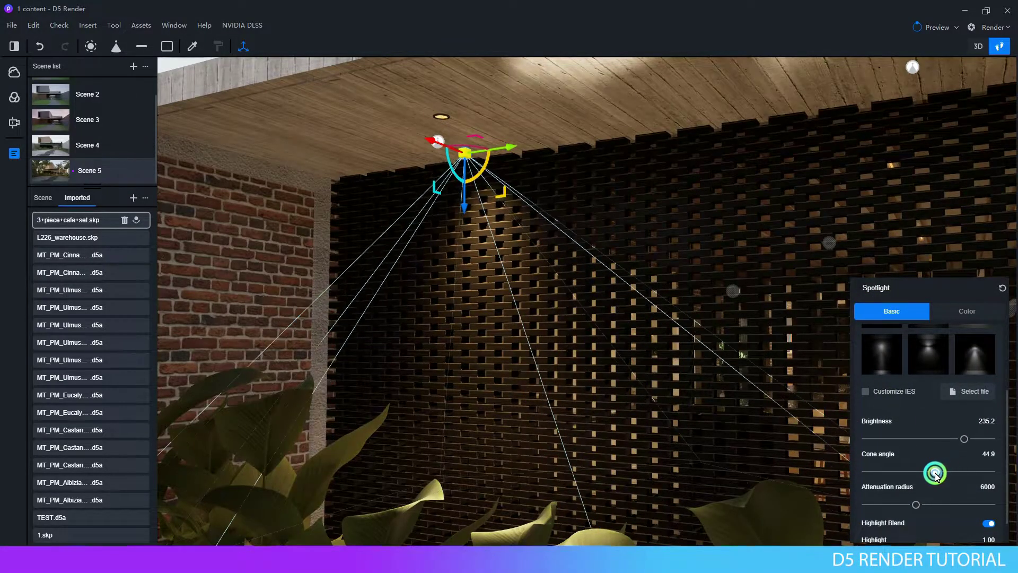
right_click_drag(546, 465, 753, 446)
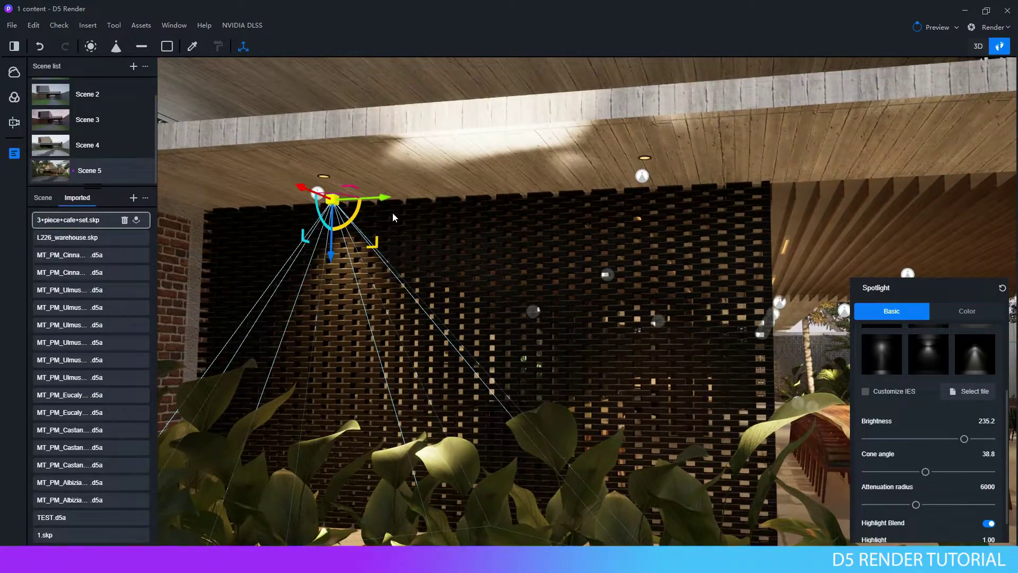
mouse_move(386, 201)
left_mouse_down()
mouse_move(692, 194)
mouse_move(352, 215)
left_mouse_up()
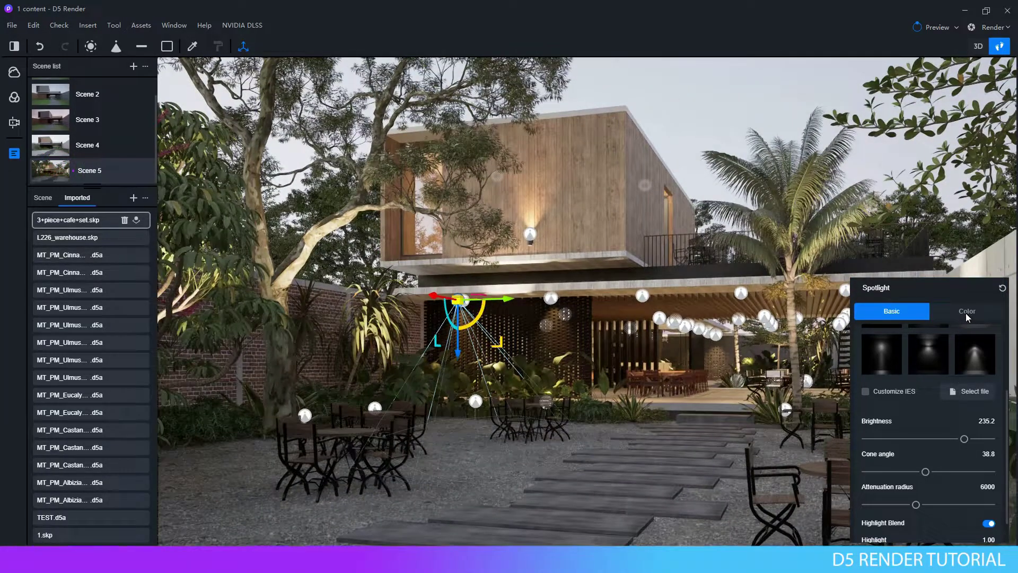
Enter a 2000 K colour temperature for the brick-screen spotlight
left_click(966, 312)
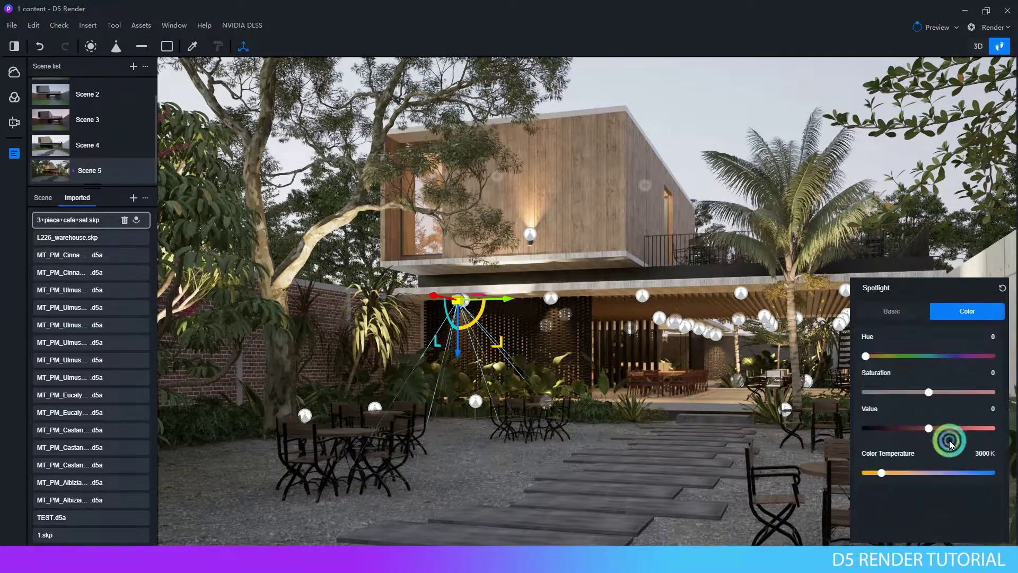
left_click(970, 459)
type("2000")
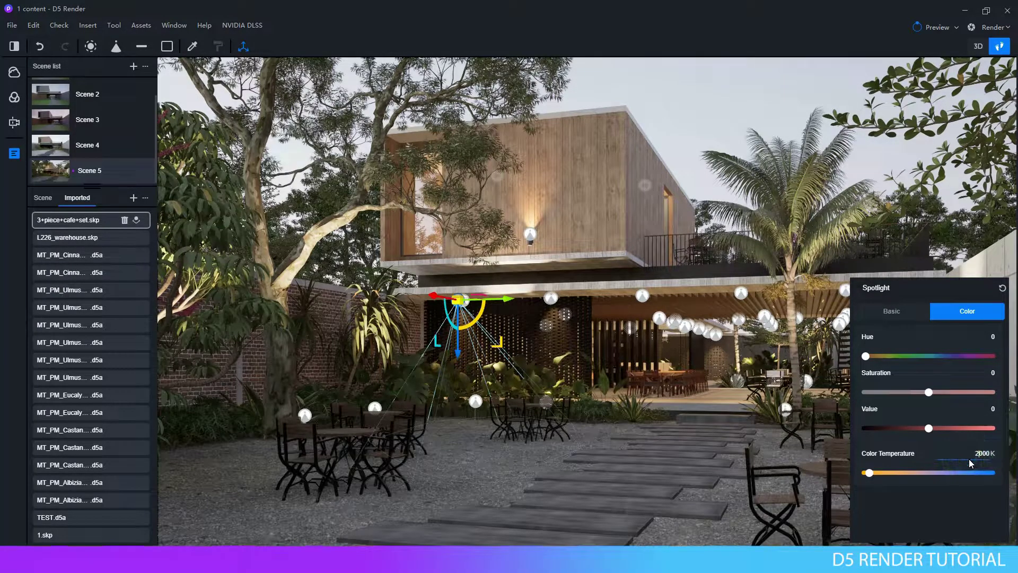
key("Escape")
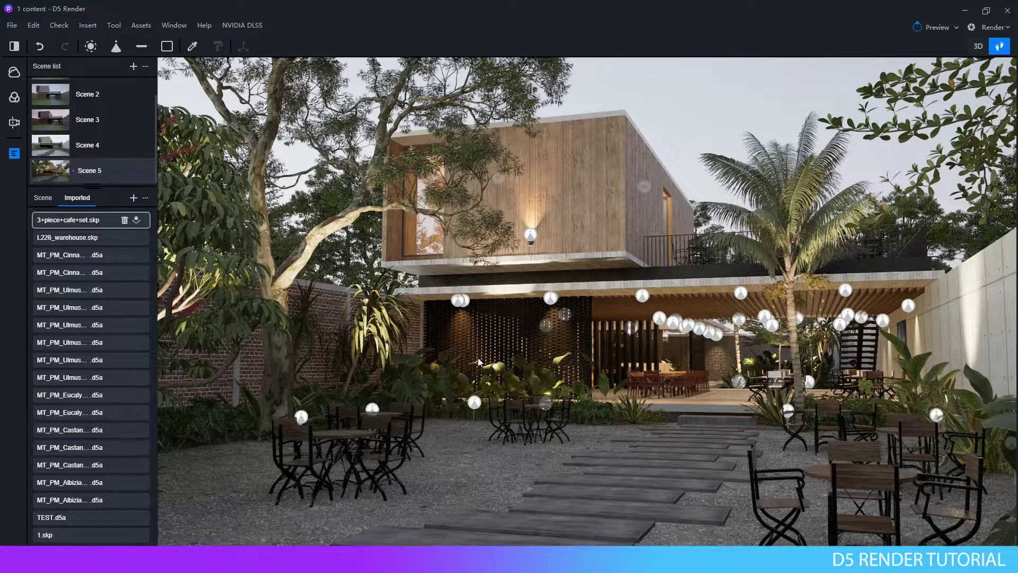
Reselect the brick-screen spotlight, apply its warmer colour temperature, then deselect and zoom out
scroll(478, 357, "up", 5)
scroll(458, 363, "up", 3)
scroll(410, 320, "up", 3)
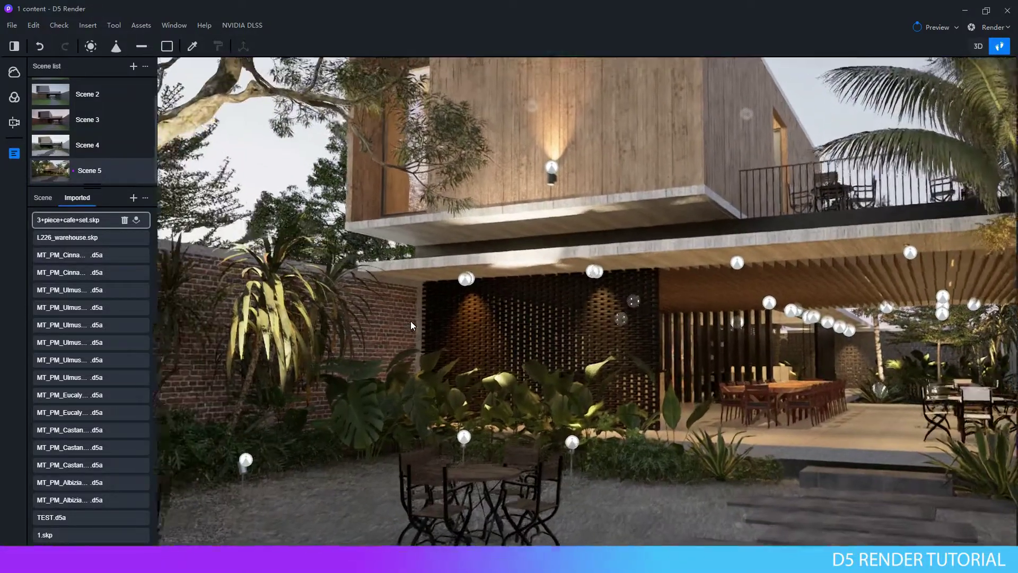
scroll(478, 297, "up", 4)
scroll(623, 248, "up", 3)
left_click(610, 236)
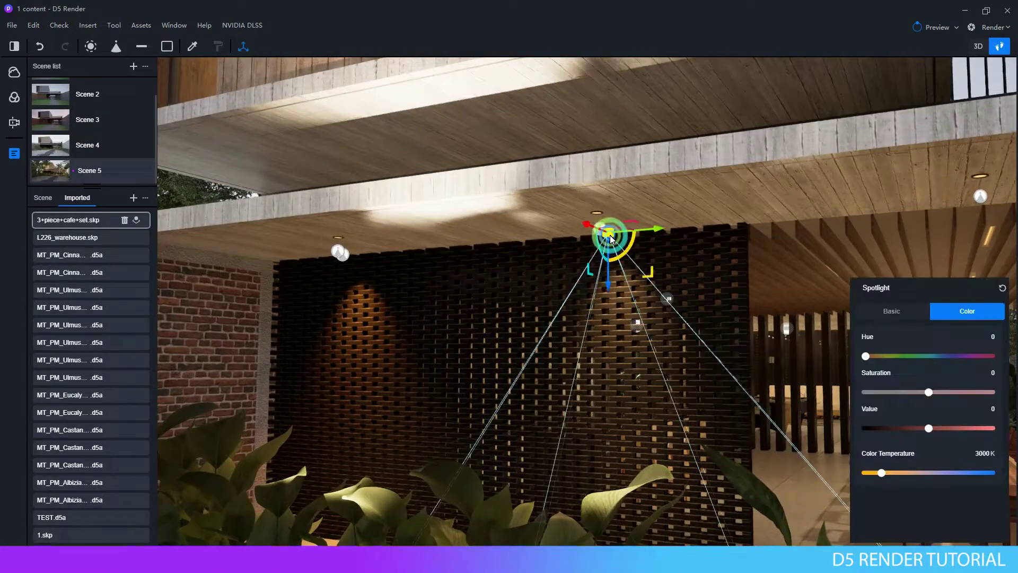
left_click(981, 457)
left_click(971, 455)
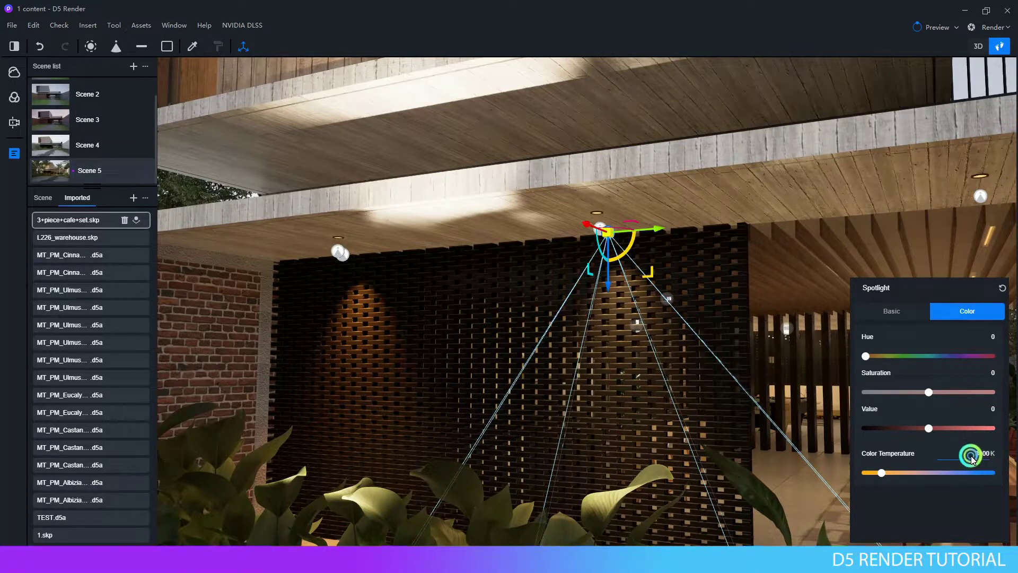
key("Return")
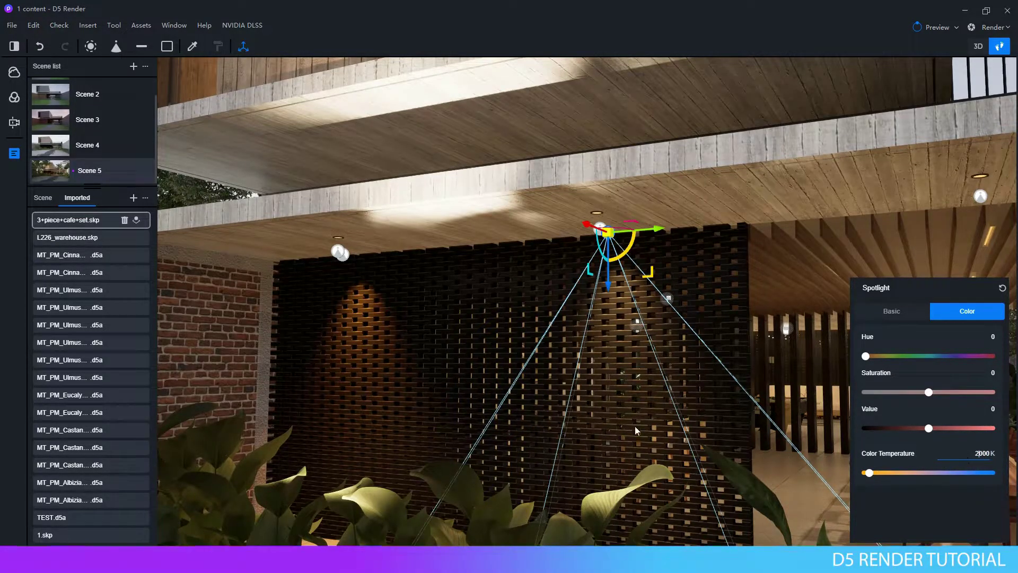
left_click(636, 328)
scroll(625, 400, "down", 5)
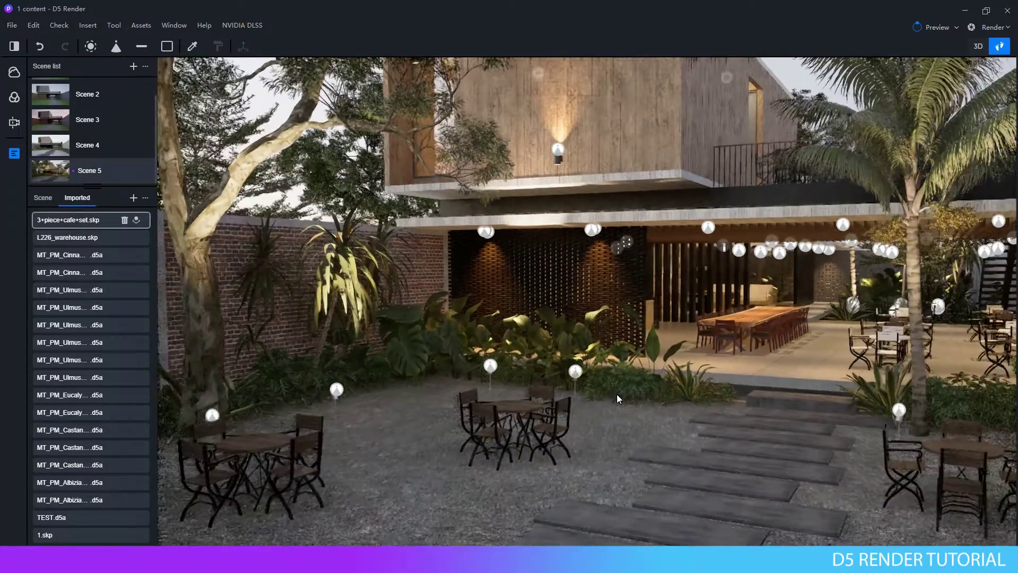
right_click_drag(751, 348, 770, 346)
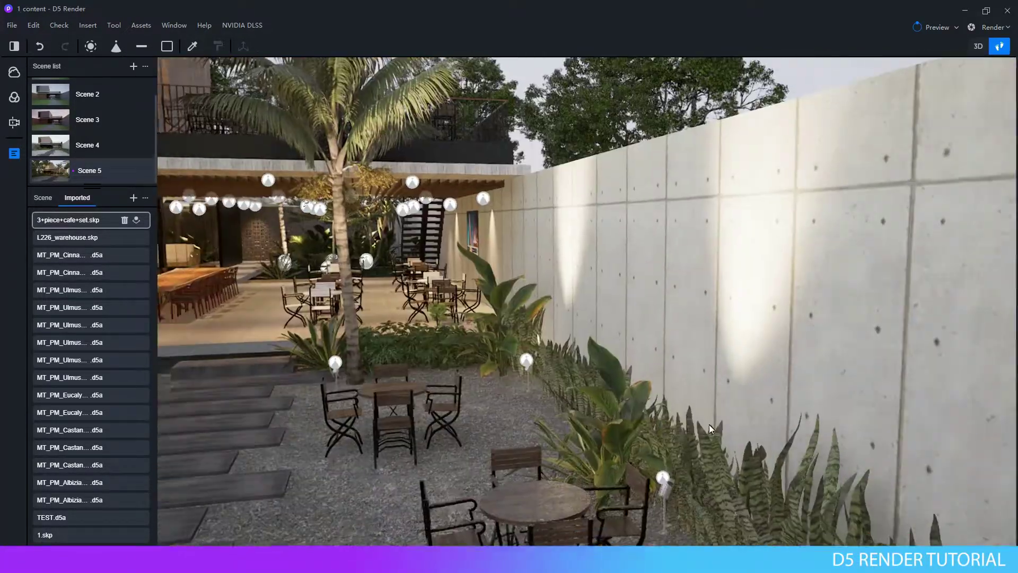
right_click_drag(708, 425, 631, 389)
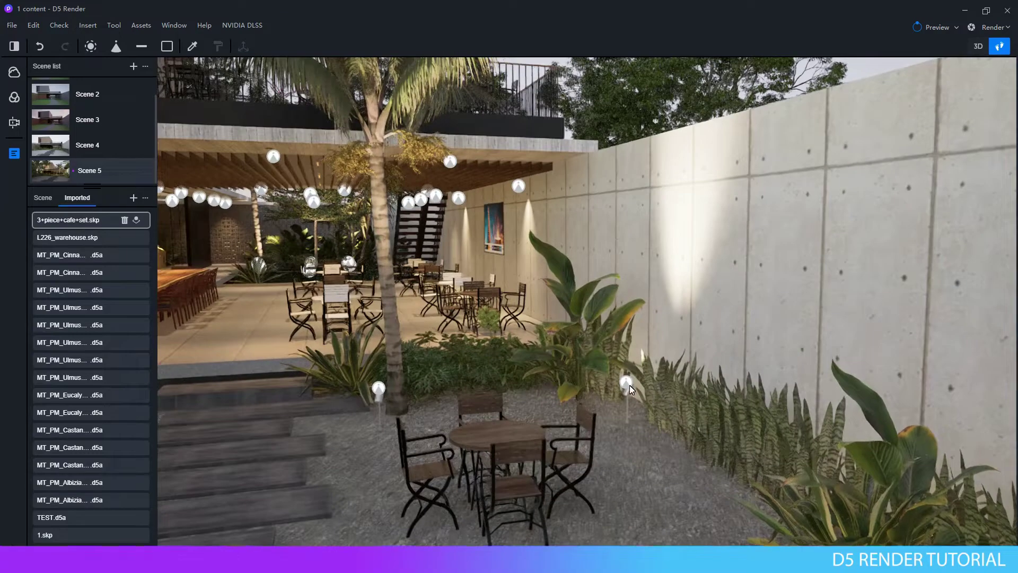
left_click(627, 387)
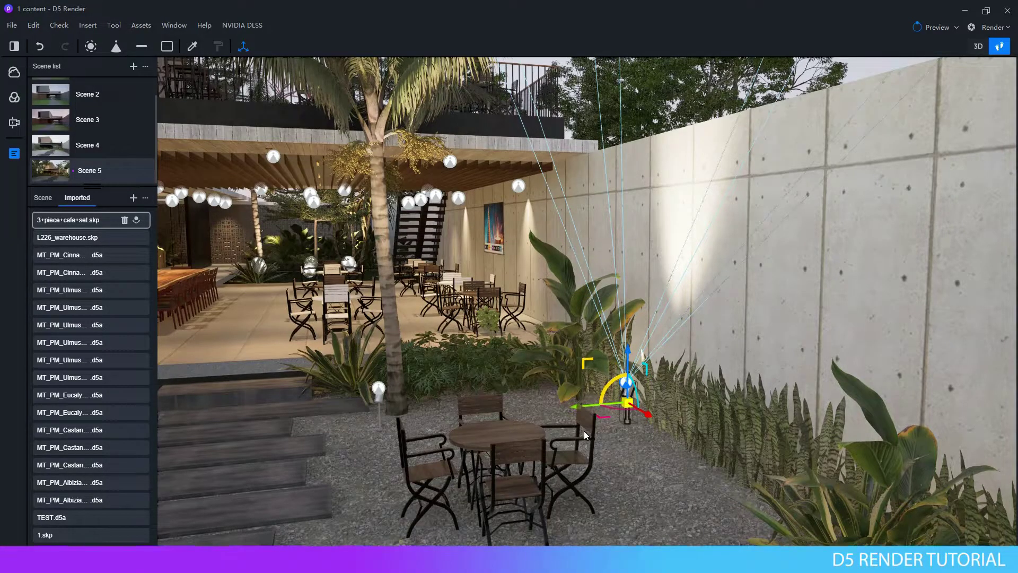
key("Escape")
left_click(628, 384)
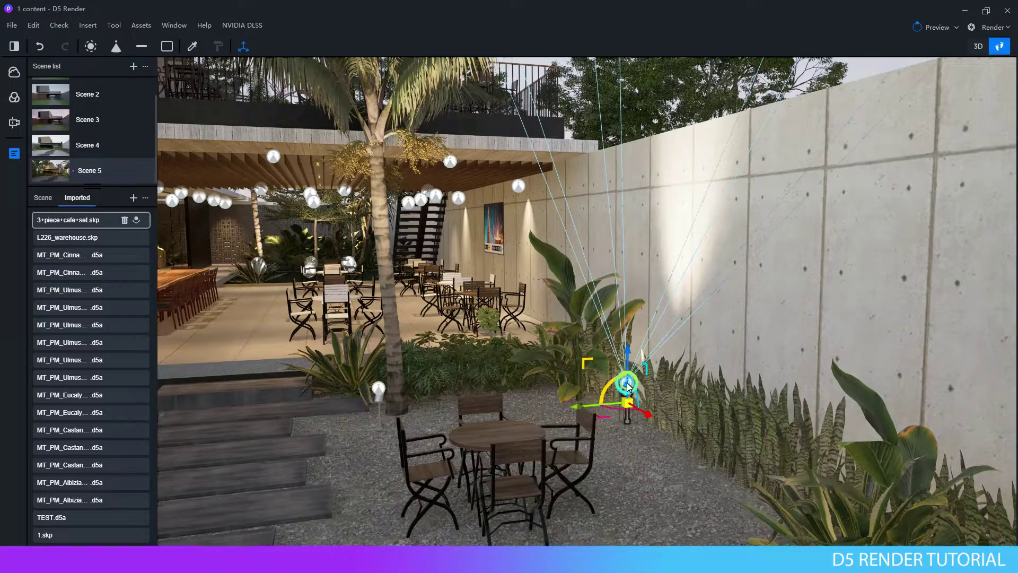
left_click(628, 384)
left_click(625, 390)
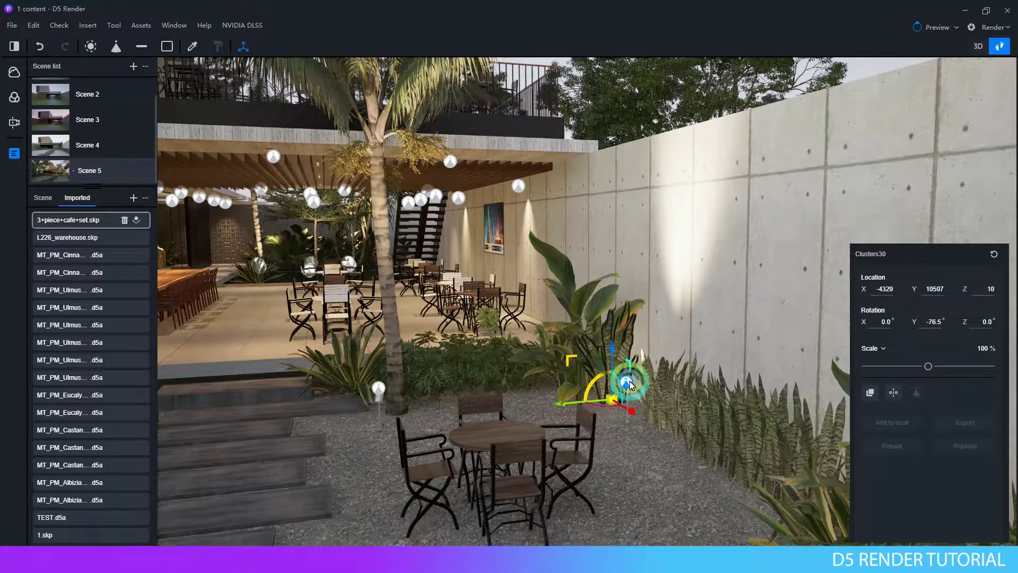
scroll(634, 425, "up", 5)
scroll(639, 473, "up", 3)
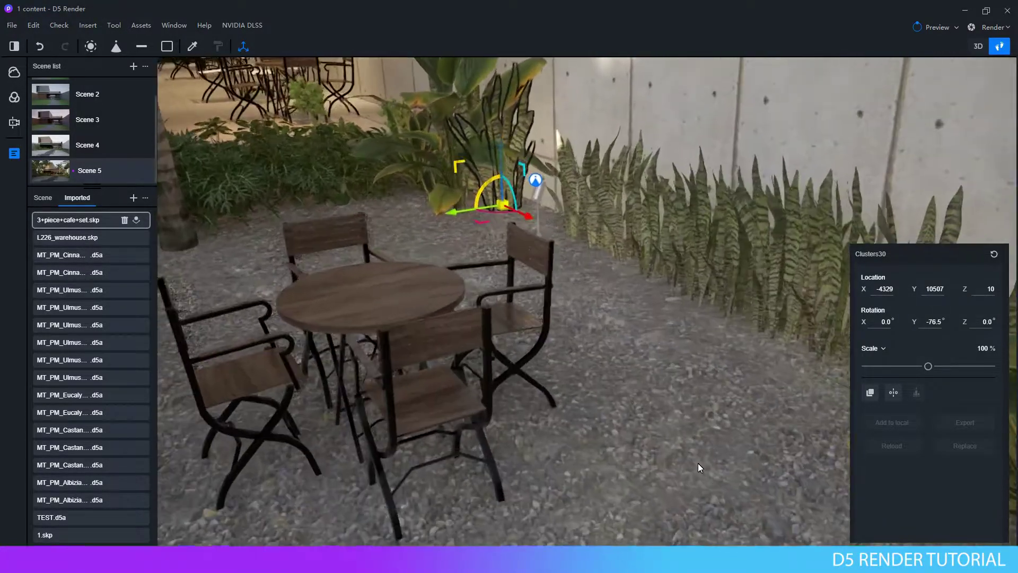
scroll(664, 330, "up", 3)
scroll(521, 344, "up", 3)
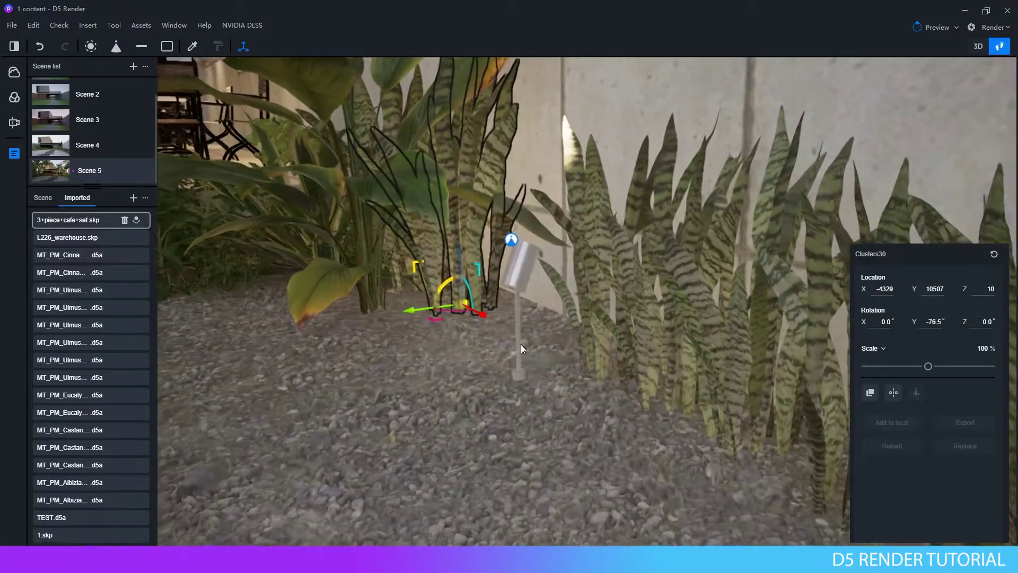
left_click(511, 240)
right_click_drag(393, 353, 768, 295)
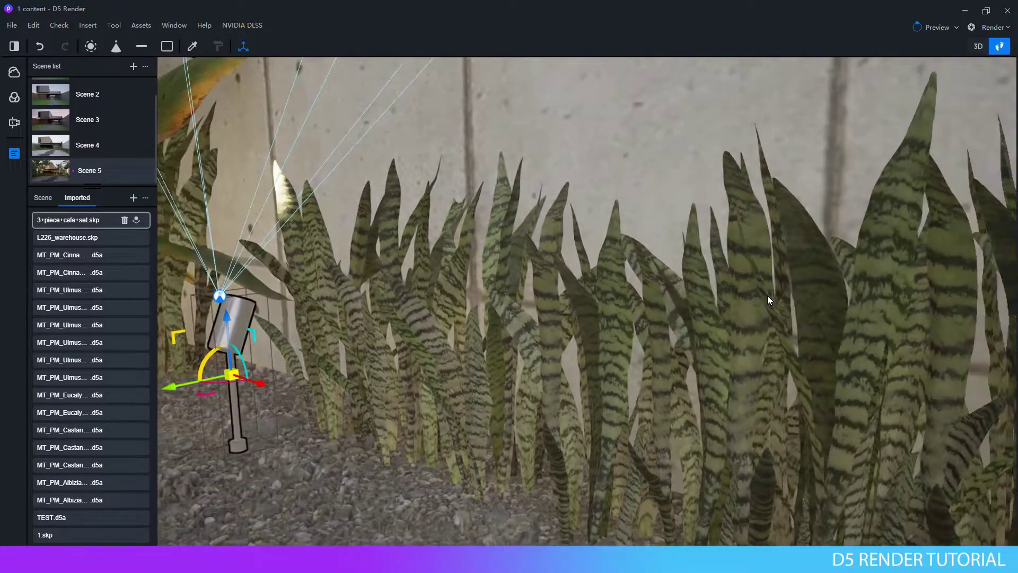
scroll(765, 266, "down", 5)
scroll(675, 279, "down", 3)
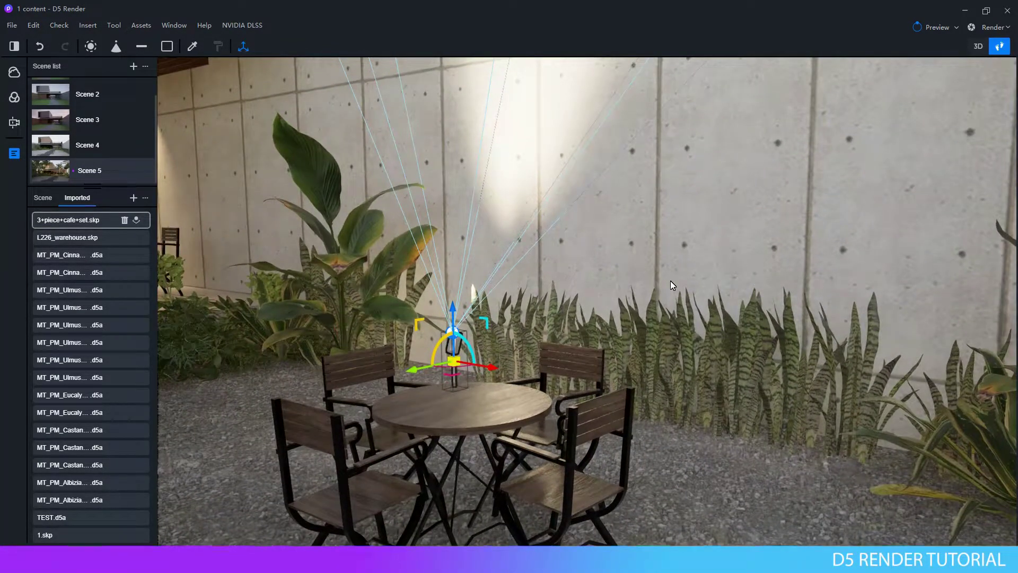
scroll(569, 309, "down", 3)
scroll(535, 324, "down", 5)
scroll(338, 358, "up", 5)
scroll(339, 359, "down", 5)
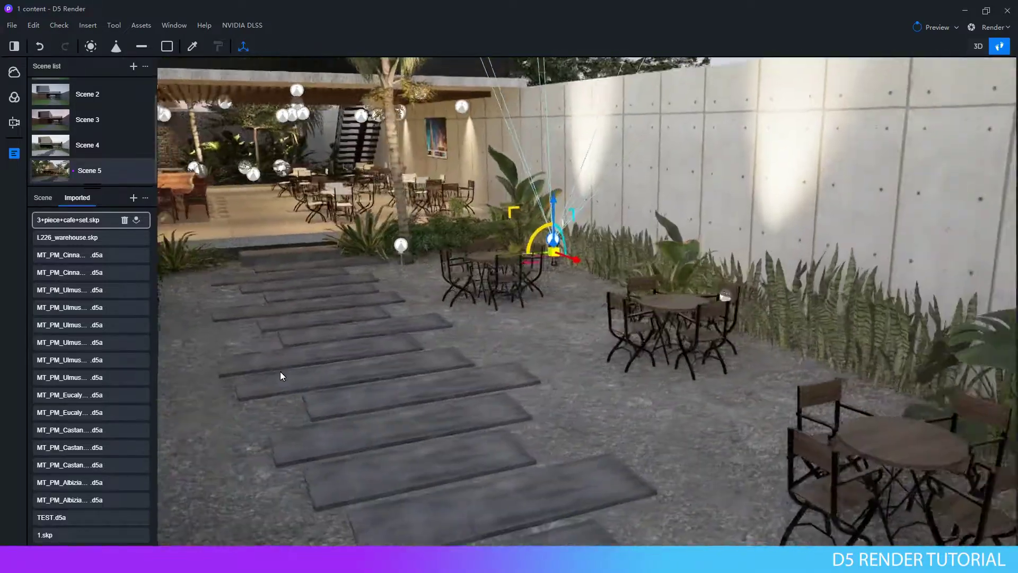
scroll(459, 407, "up", 3)
scroll(541, 307, "up", 3)
scroll(542, 307, "down", 5)
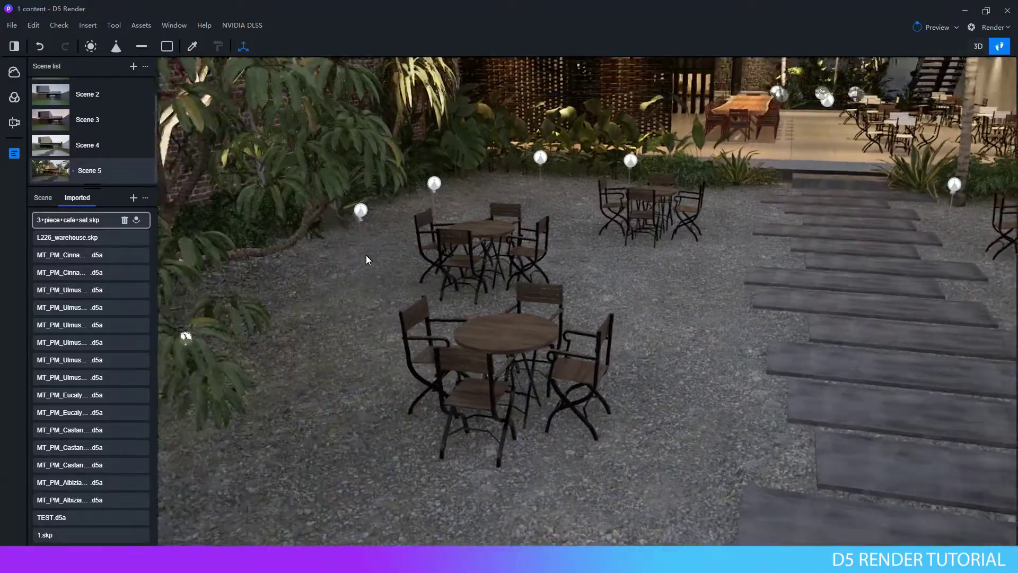
scroll(366, 255, "up", 3)
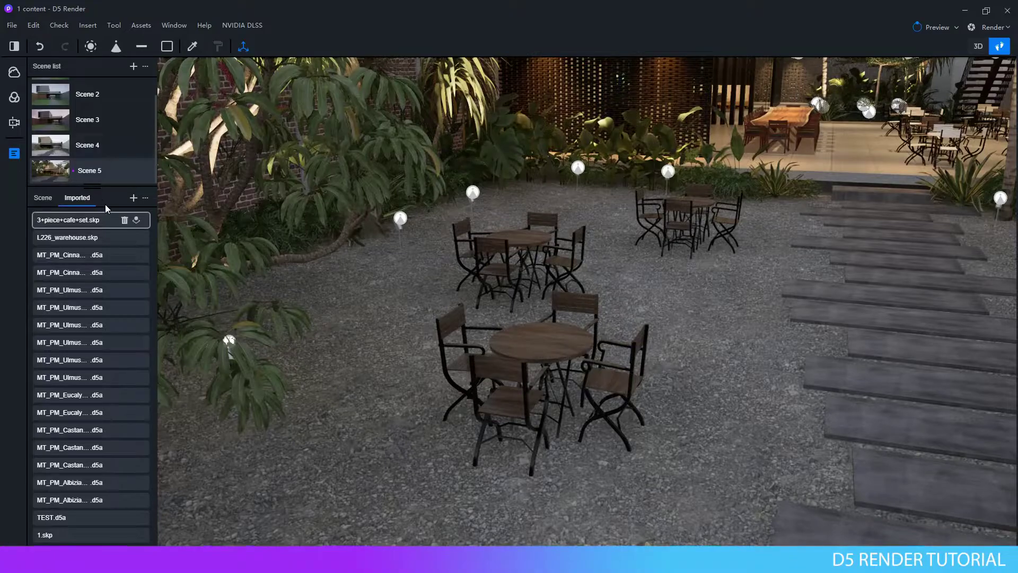
Import BOHLAM.skp and place the sphere on the gravel left of the stepping-stone path
left_click(133, 199)
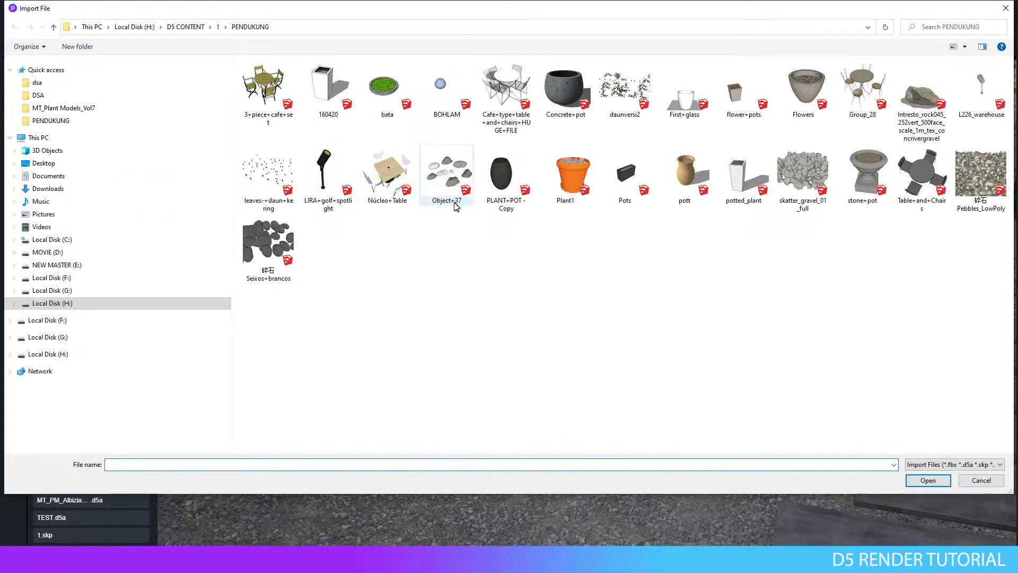
double_click(447, 93)
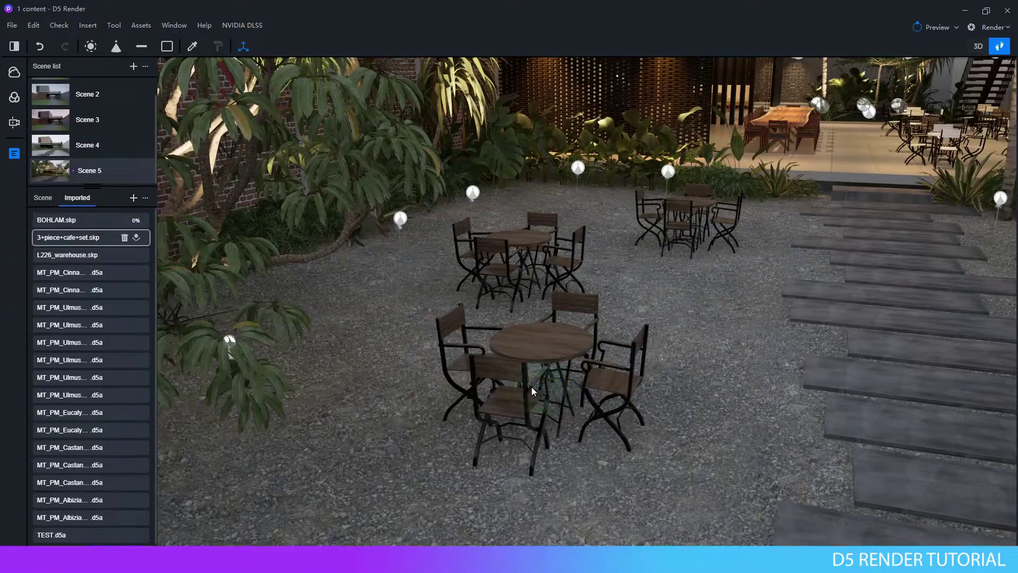
left_click(136, 220)
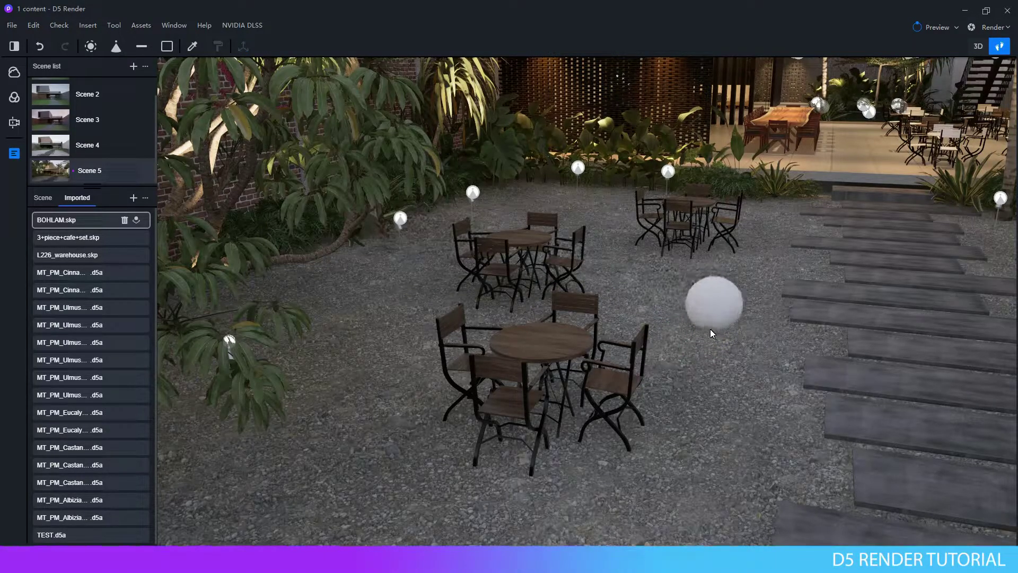
left_click(723, 342)
key("d")
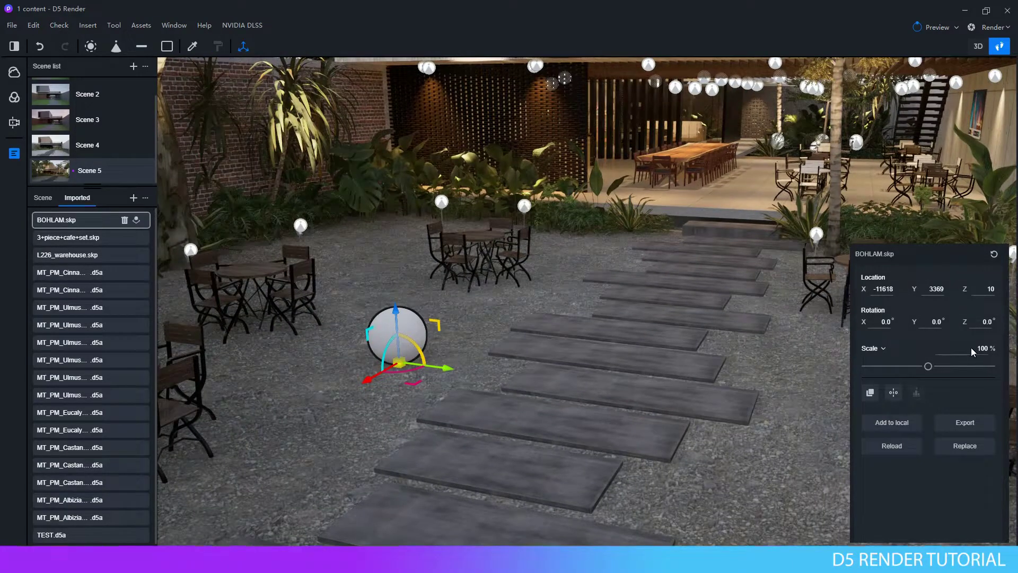
type("50")
Edit the placed BOHLAM sphere's Scale value in the properties panel
key("Return")
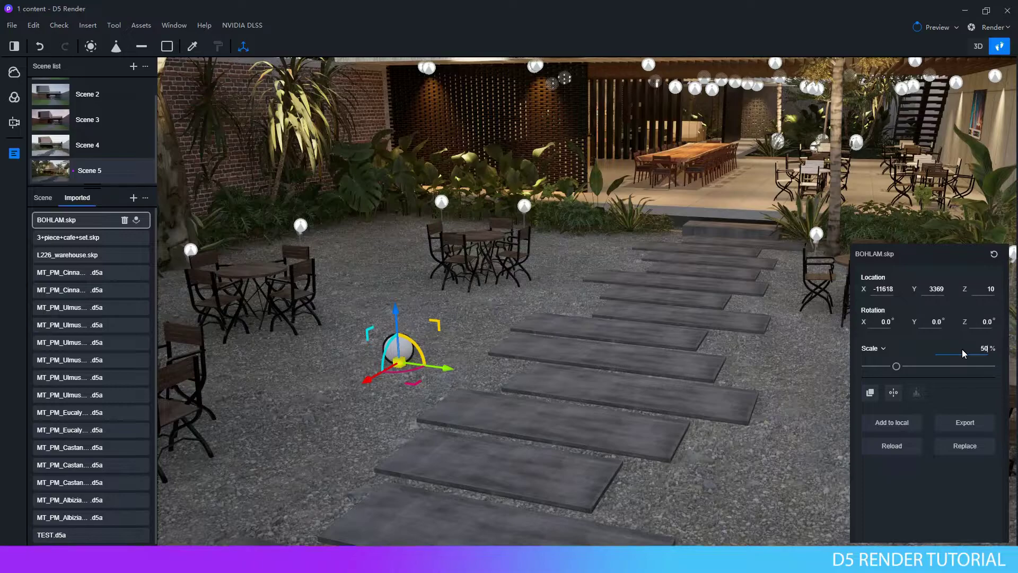
left_click_drag(962, 349, 1010, 347)
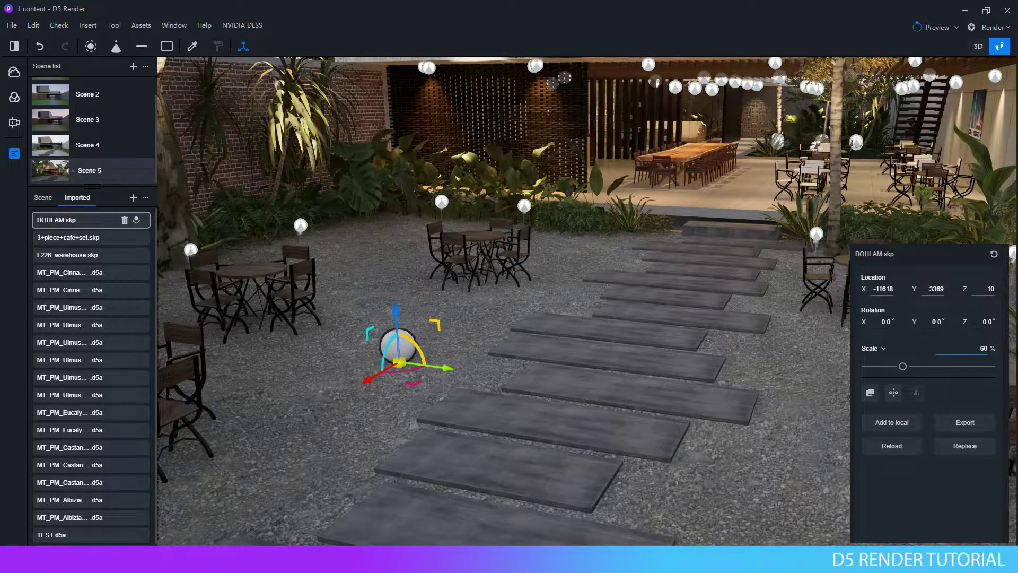
left_click_drag(979, 353, 1006, 352)
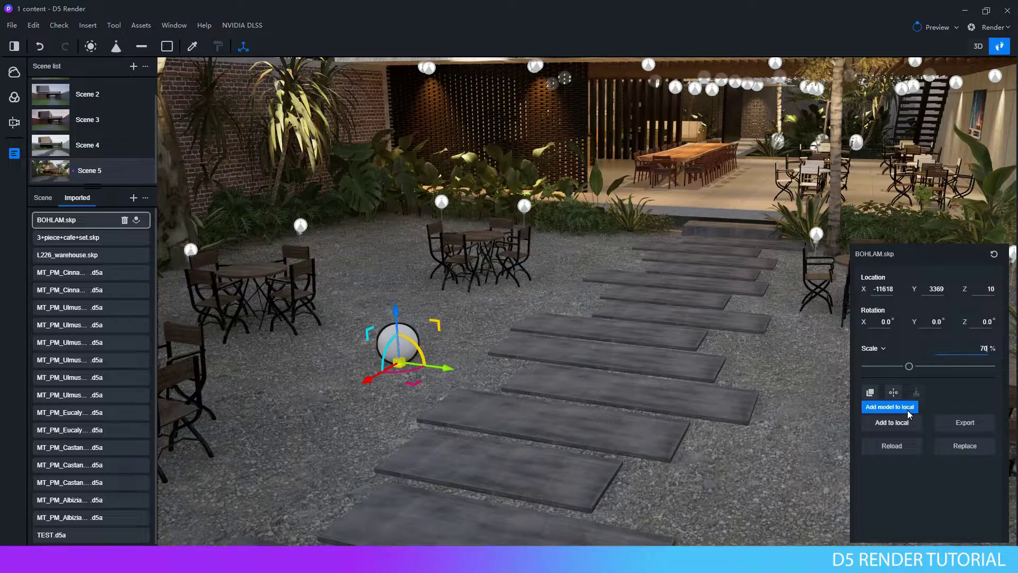
left_click(744, 421)
left_click(408, 353)
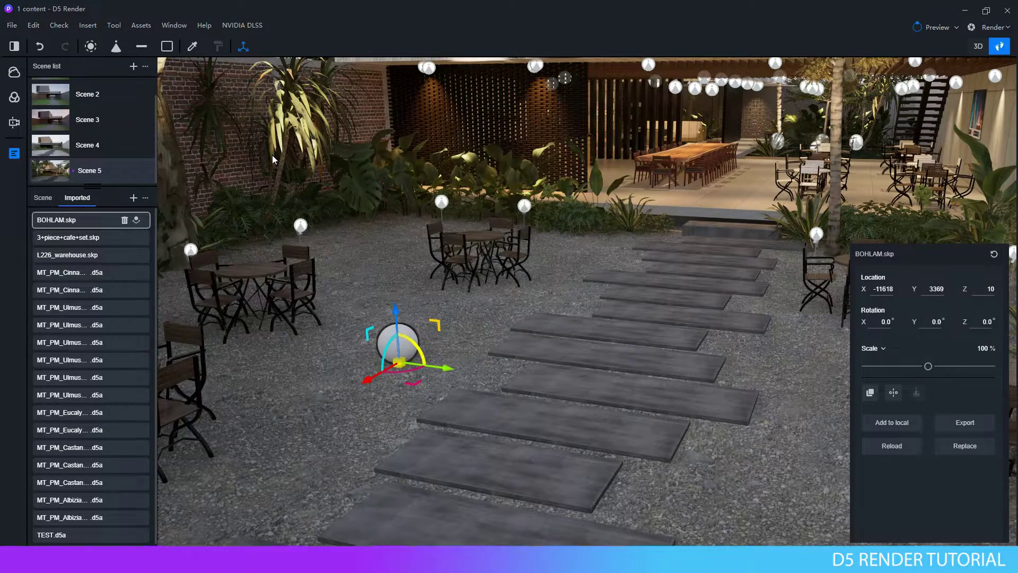
Set the BOHLAM sphere material's Light intensity to 1.8 with cast shadow on
left_click(193, 47)
left_click(398, 343)
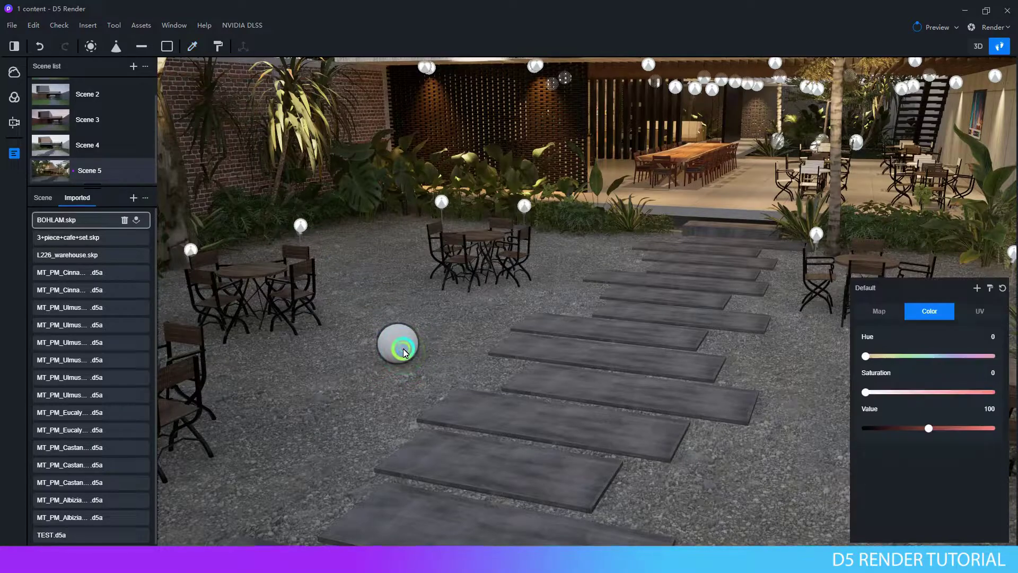
left_click(932, 311)
left_click(875, 311)
scroll(932, 477, "down", 3)
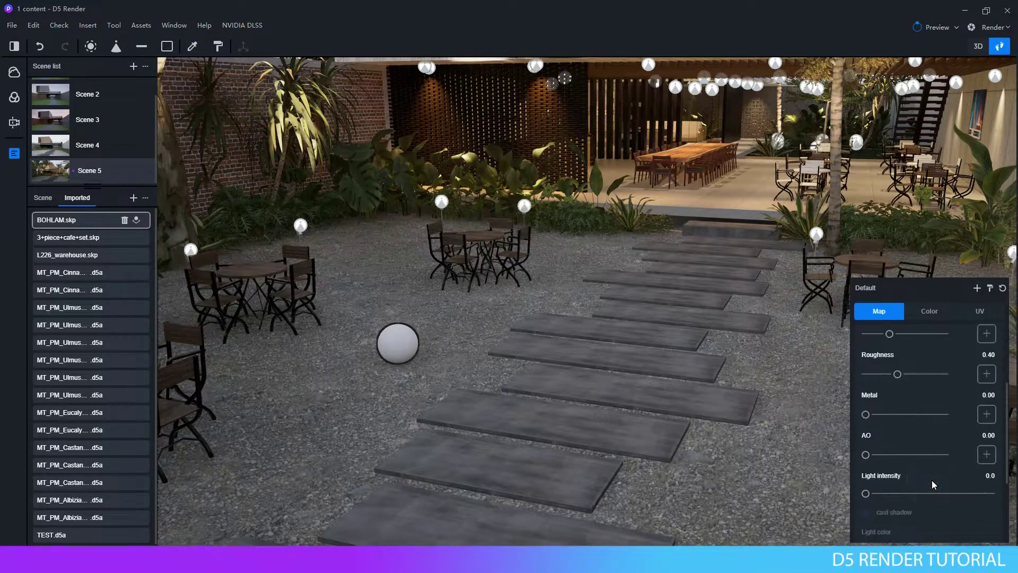
left_click_drag(867, 492, 883, 493)
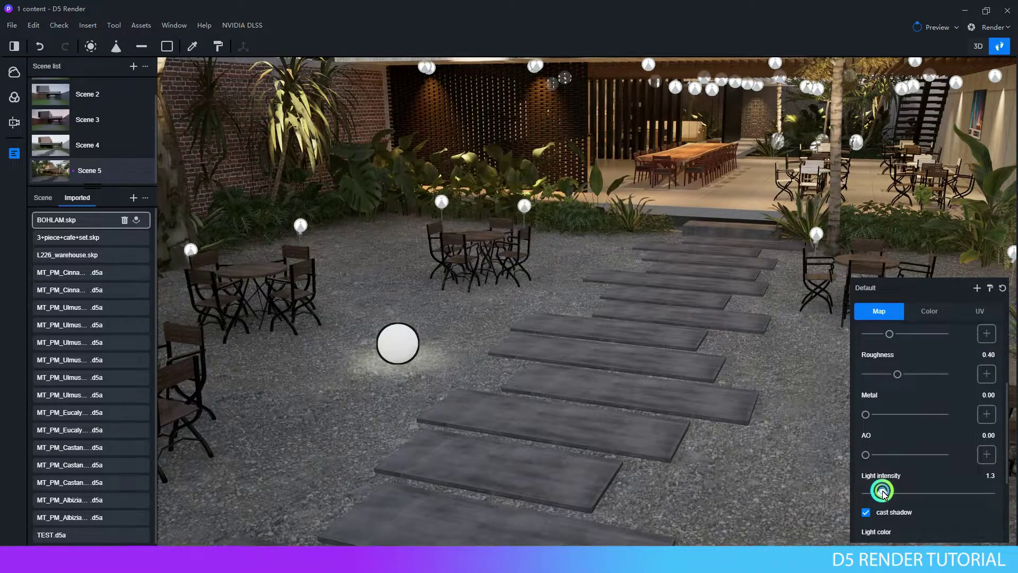
left_click_drag(913, 492, 911, 492)
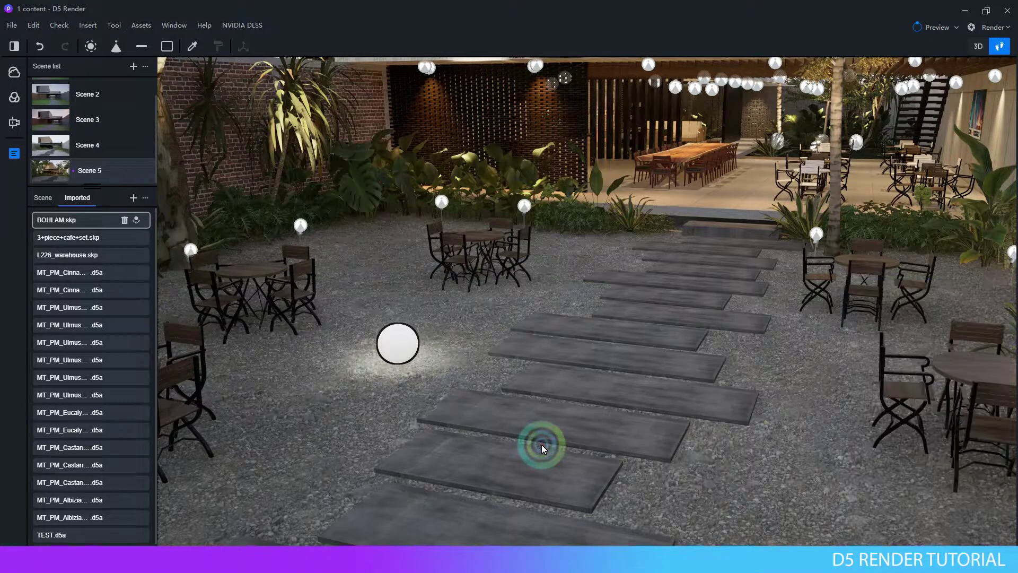
Duplicate the sphere lamp and drop copies on the gravel near the back tables
left_click(416, 335)
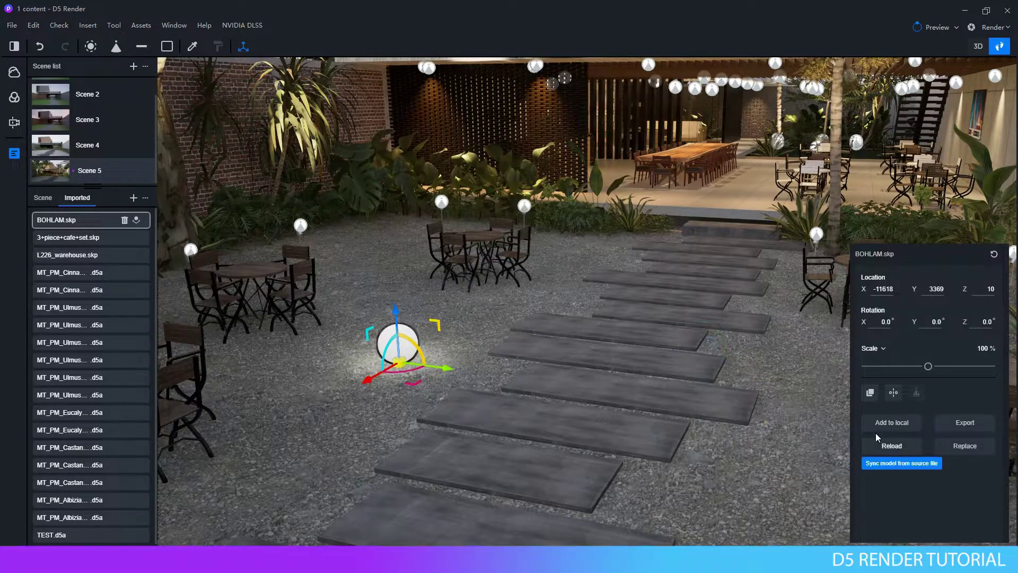
left_click(870, 393)
left_click(369, 245)
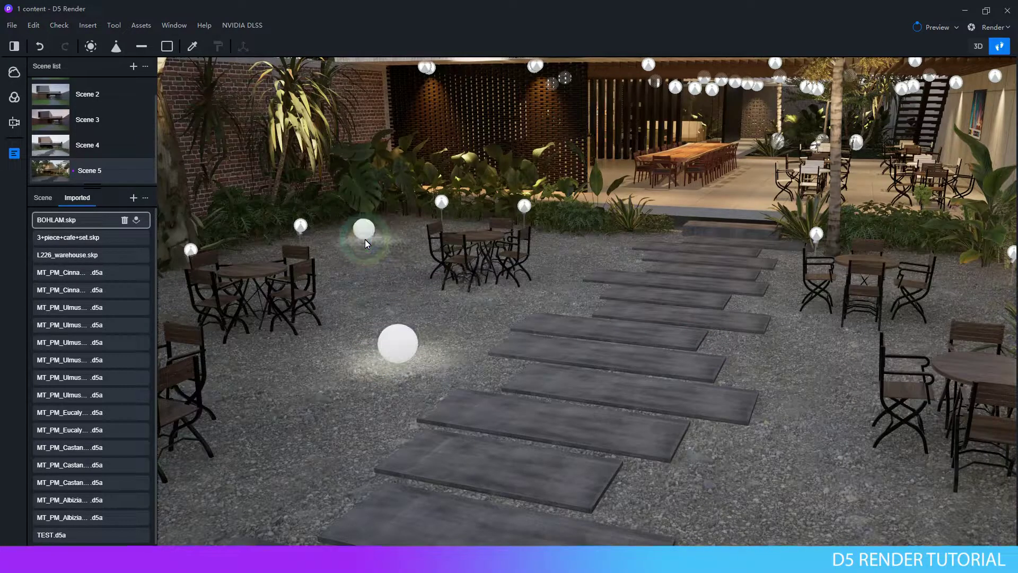
left_click(366, 240)
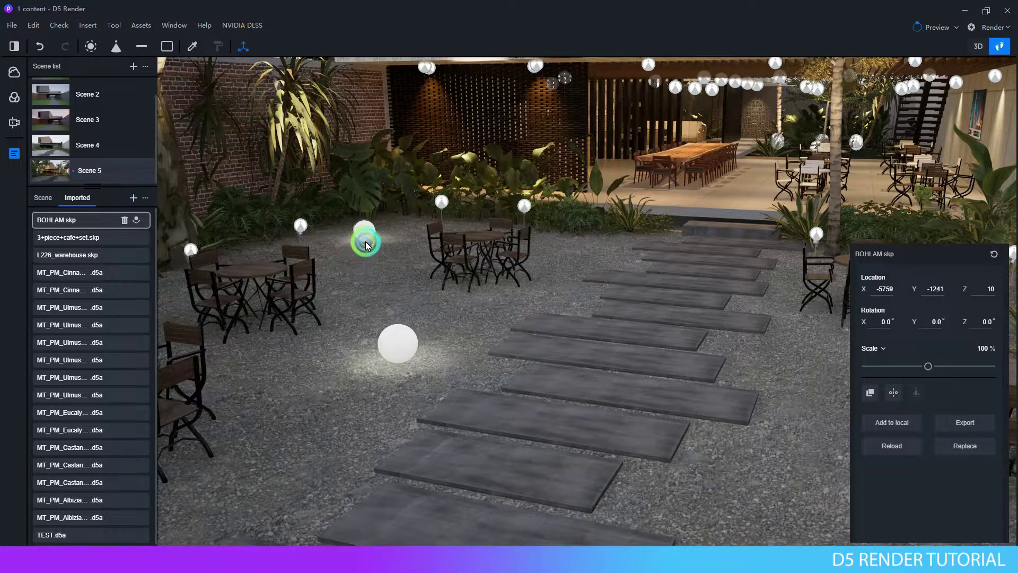
left_click(870, 392)
left_click(620, 257)
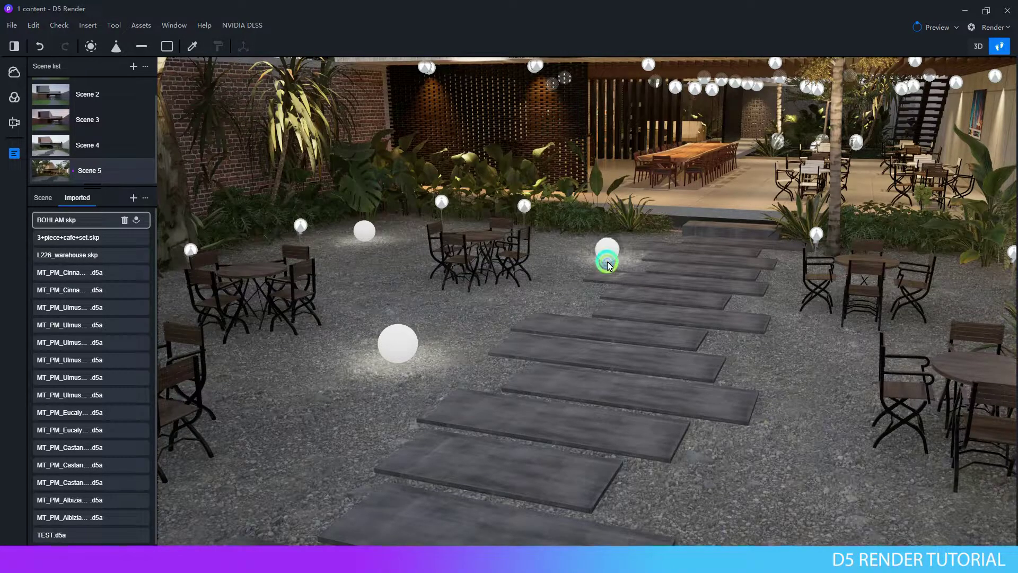
left_click(608, 258)
left_click(870, 392)
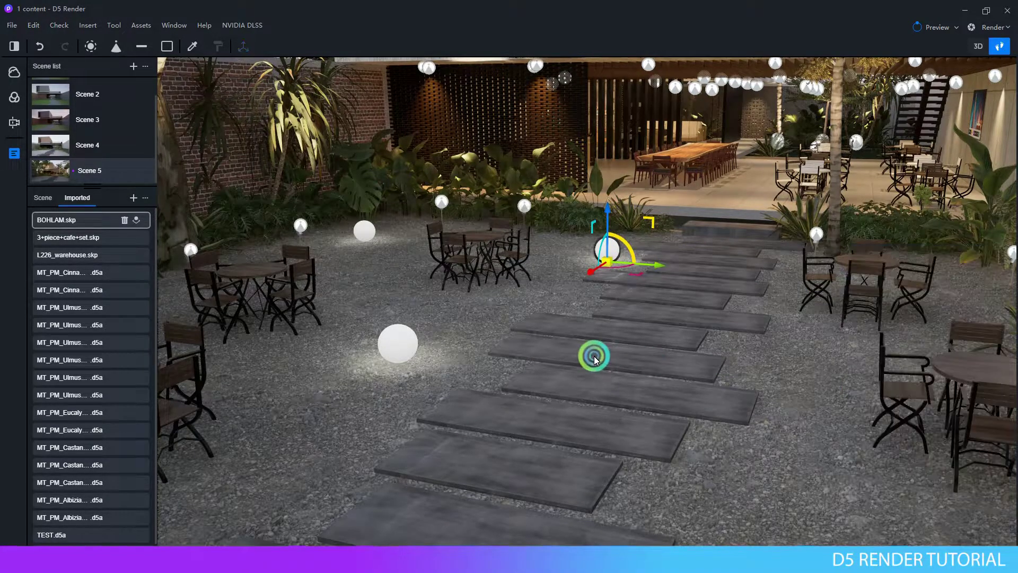
left_click(324, 371)
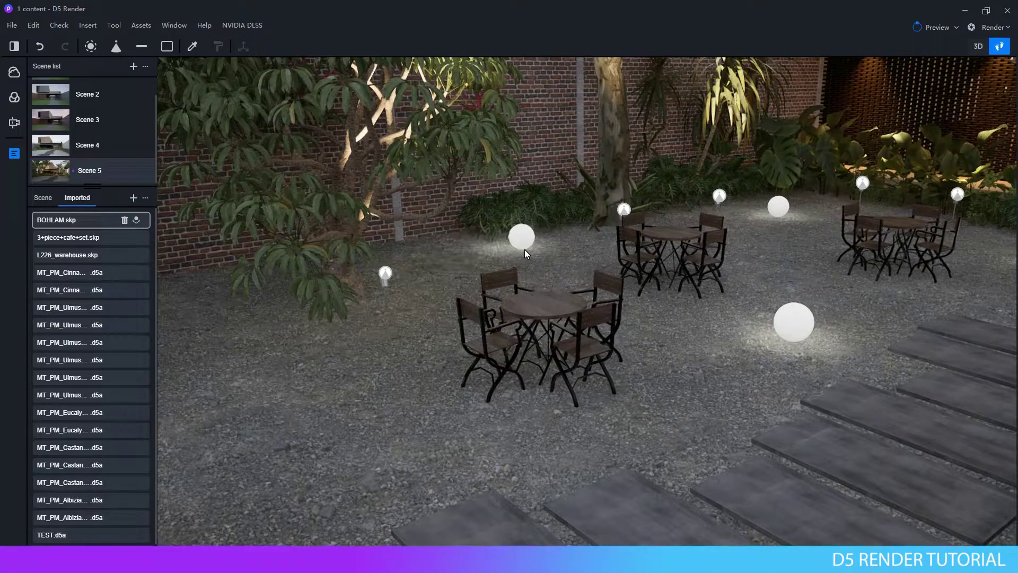
left_click(523, 249)
Add more sphere lamp copies beside the stepping stones and right-hand tables, then return to Scene 5
left_click(893, 338)
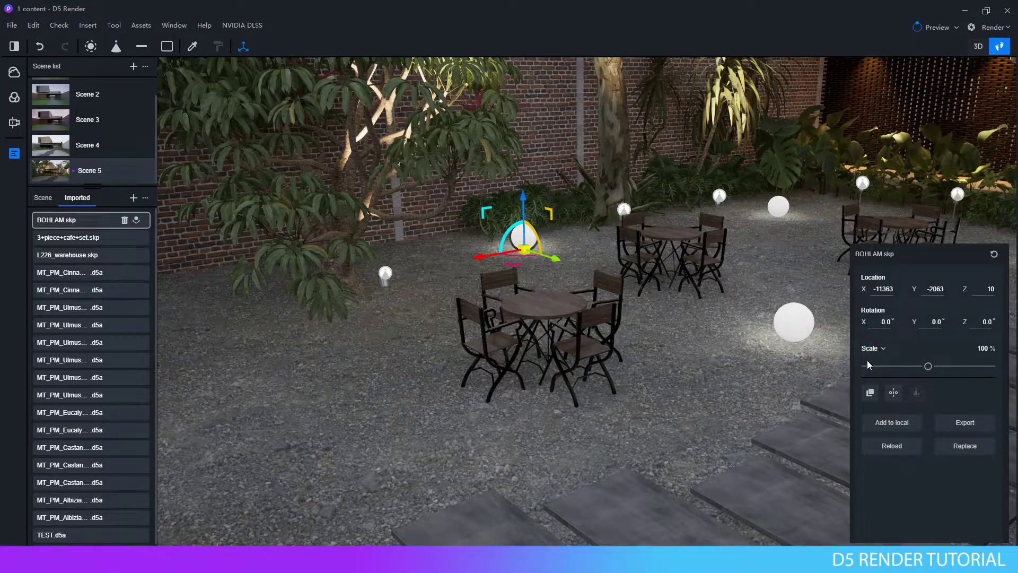
left_click(873, 393)
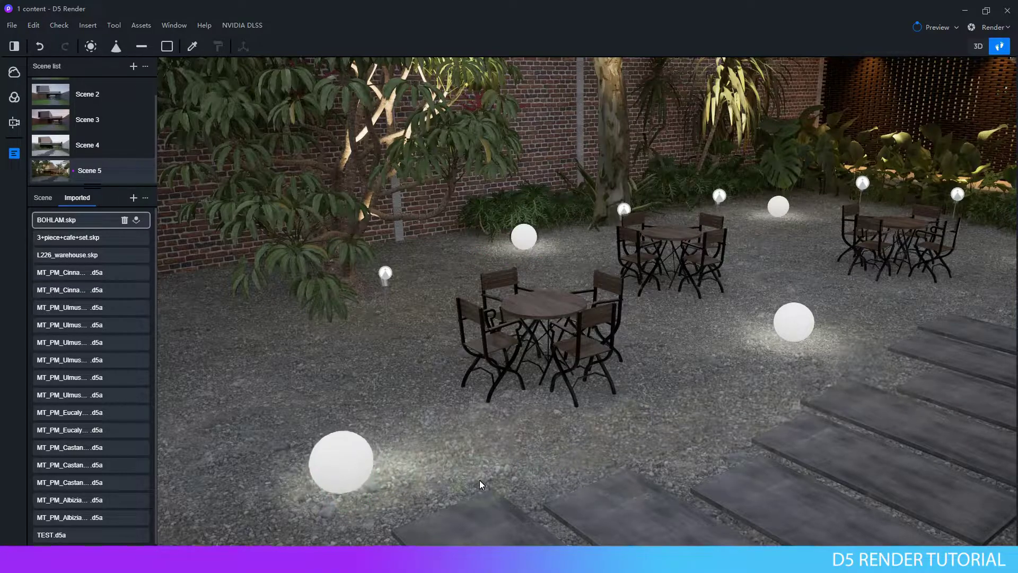
key("d")
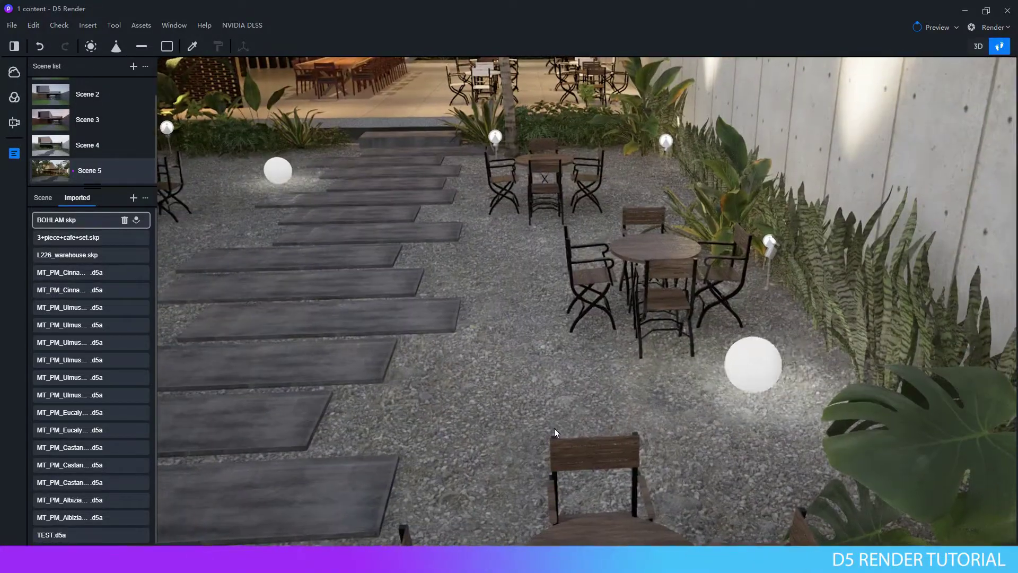
left_click(493, 414)
left_click(842, 422)
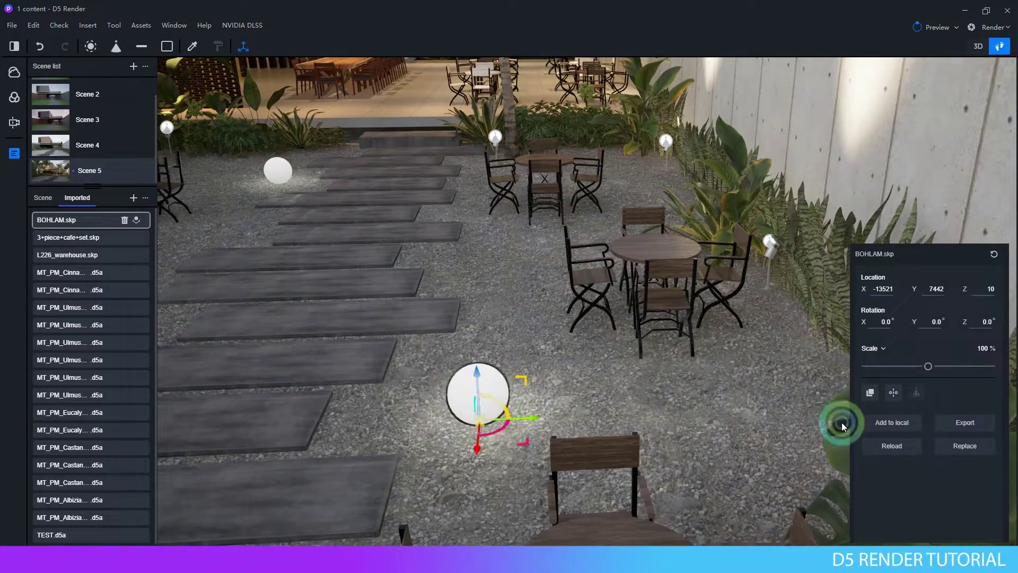
left_click(872, 392)
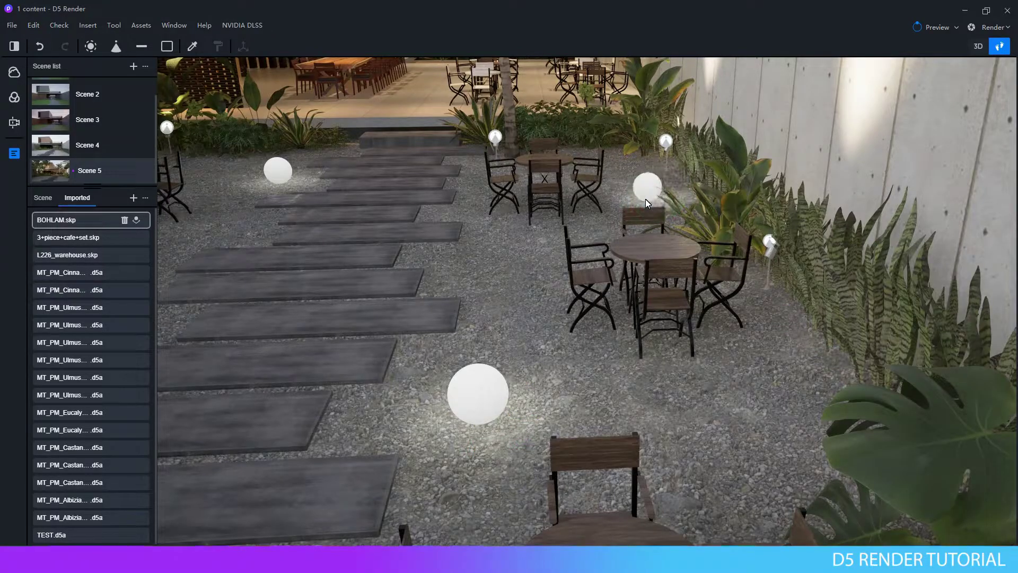
left_click(645, 200)
right_click_drag(570, 294, 849, 388)
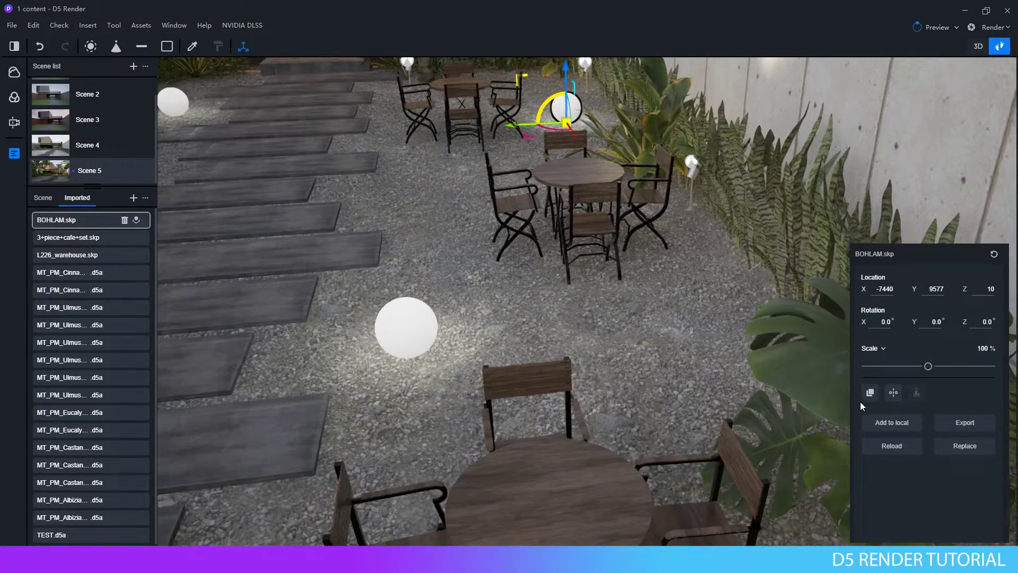
scroll(498, 192, "down", 5)
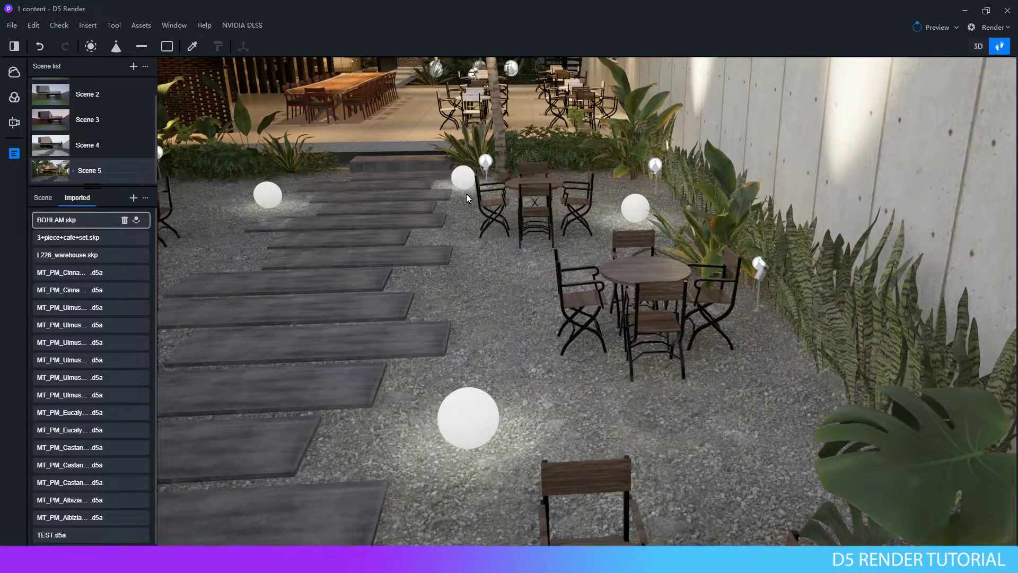
left_click(467, 194)
left_click(451, 240)
mouse_move(89, 170)
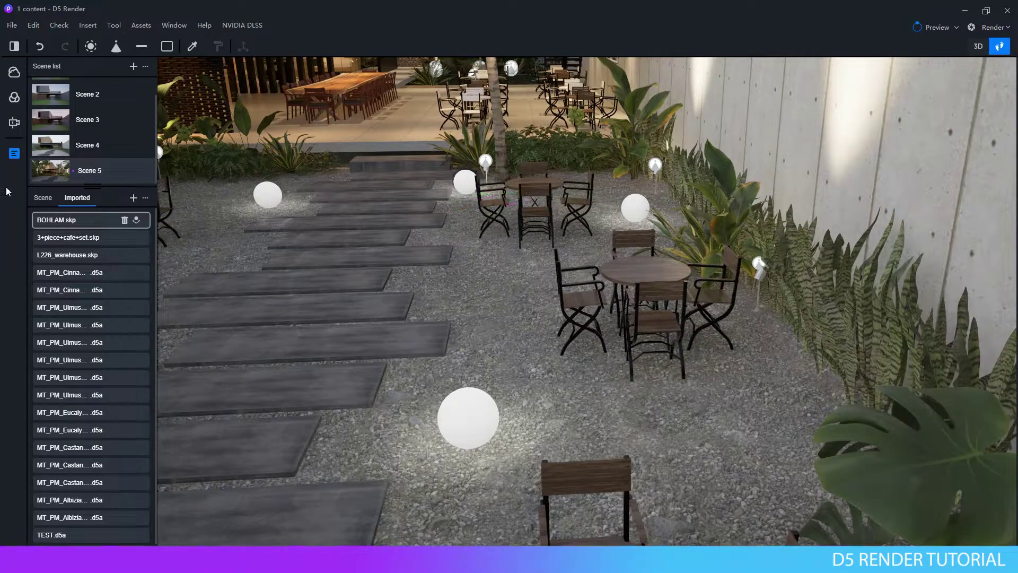
left_click(63, 168)
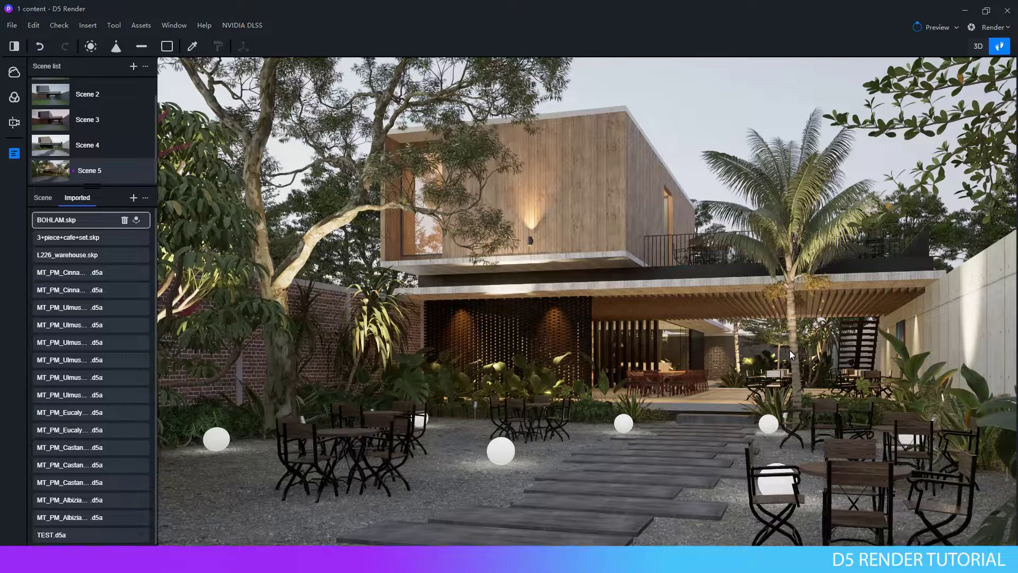
Move the ground spotlight left toward the tree trunk
scroll(376, 384, "up", 3)
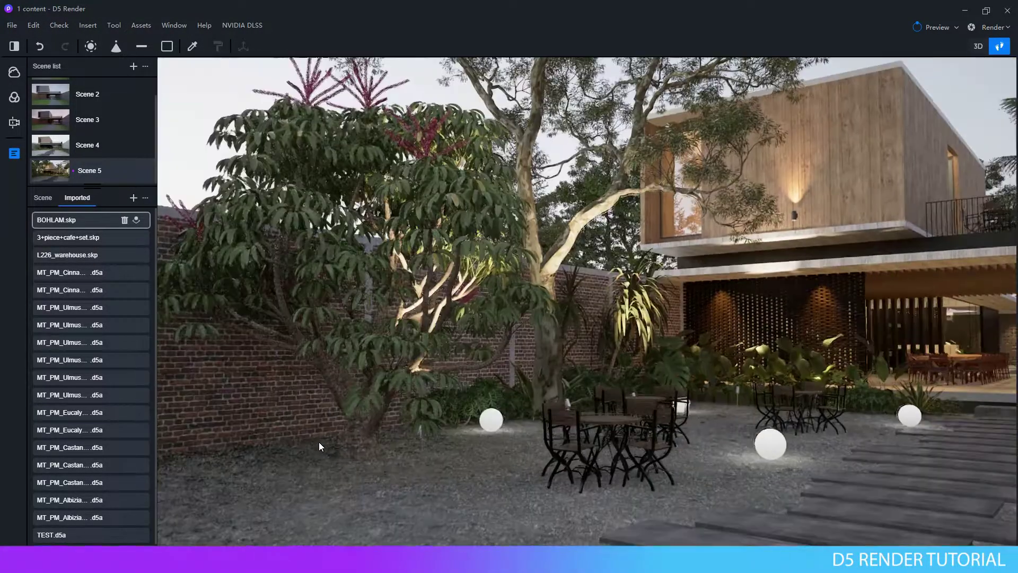
scroll(311, 450, "up", 3)
scroll(494, 460, "up", 3)
scroll(584, 479, "up", 2)
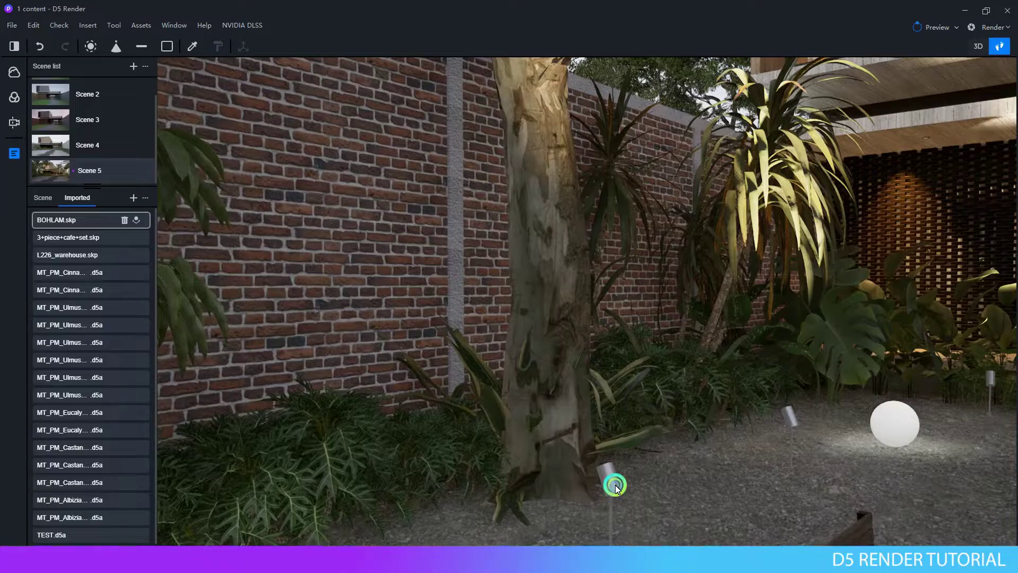
left_click(610, 480)
left_click_drag(618, 521, 560, 515)
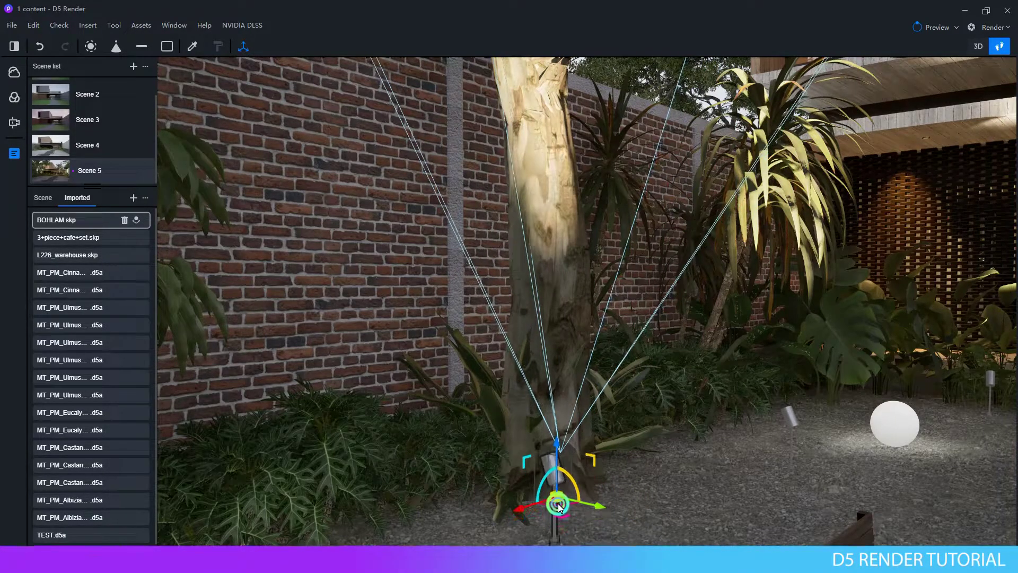
Shift the Philodendron left along the wall, under the tree
scroll(289, 542, "up", 1)
right_click_drag(289, 541, 421, 432)
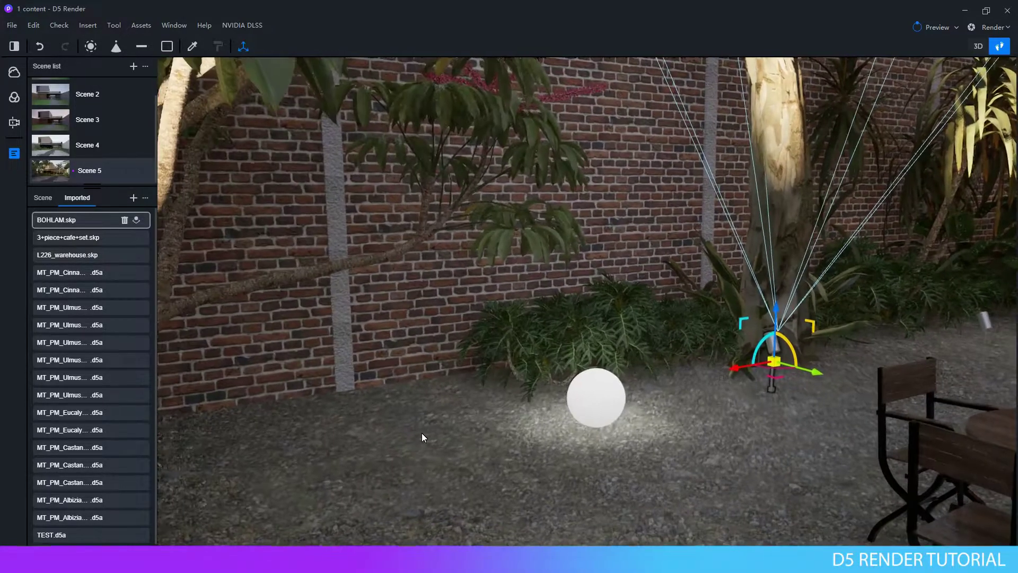
left_click(509, 344)
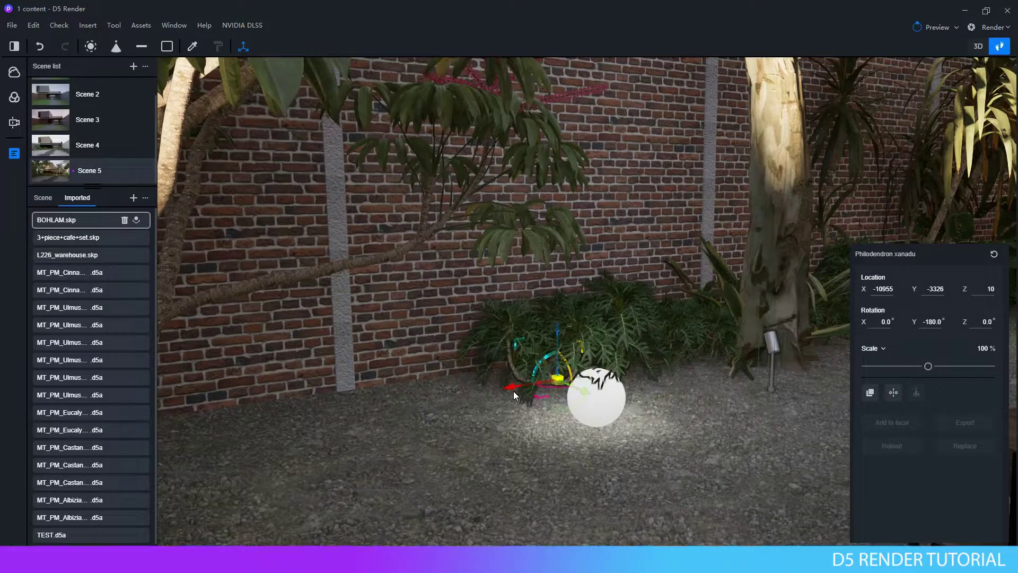
mouse_move(511, 384)
left_mouse_down()
mouse_move(253, 467)
mouse_move(409, 414)
left_mouse_up()
right_click_drag(409, 414, 492, 358)
mouse_move(507, 361)
left_mouse_down()
mouse_move(256, 418)
mouse_move(302, 418)
mouse_move(423, 381)
mouse_move(317, 384)
left_mouse_up()
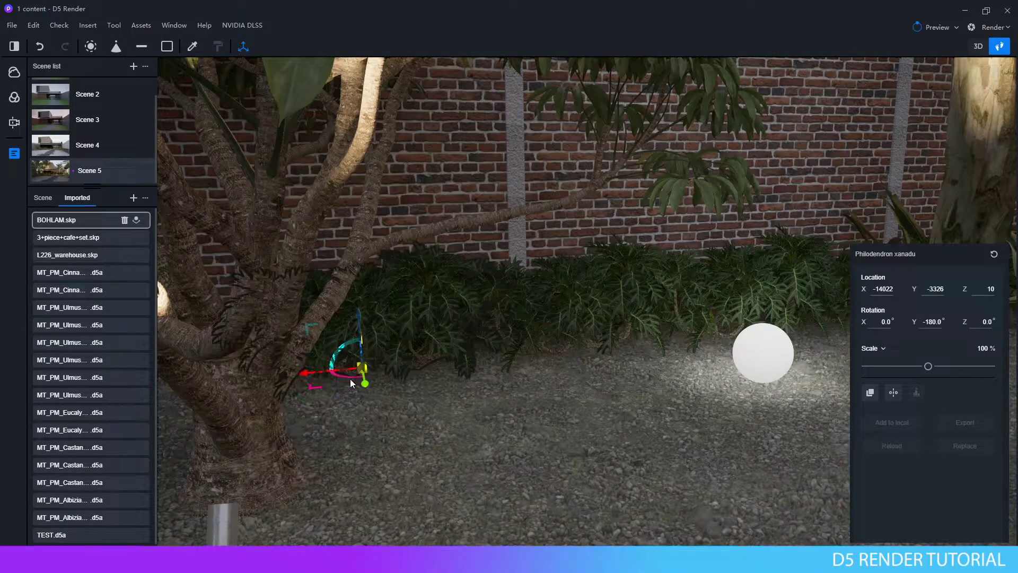
Move the Agave americana left to X -12577, Y -2852, then return to Scene 5
mouse_move(350, 378)
right_mouse_down()
mouse_move(762, 228)
mouse_move(547, 343)
right_mouse_up()
left_click(560, 370)
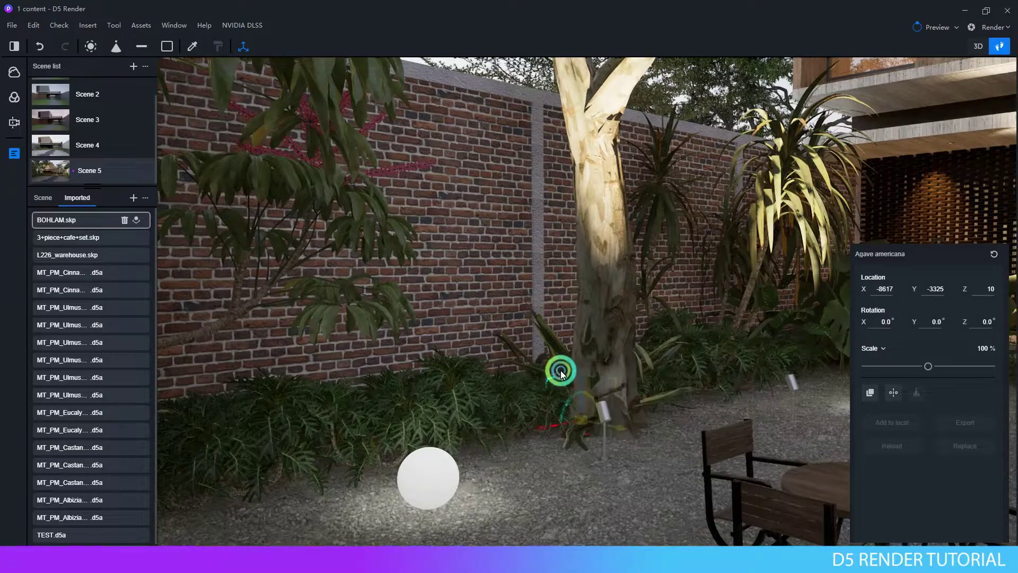
mouse_move(557, 370)
left_mouse_down()
mouse_move(586, 433)
mouse_move(723, 461)
mouse_move(697, 444)
left_mouse_up()
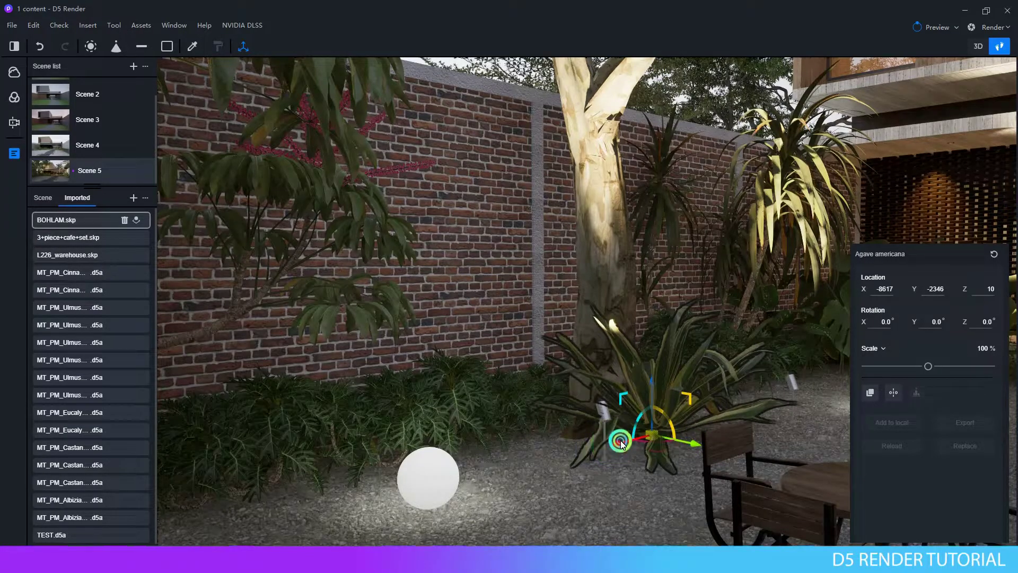
left_click_drag(621, 443, 238, 518)
right_click_drag(420, 477, 424, 448)
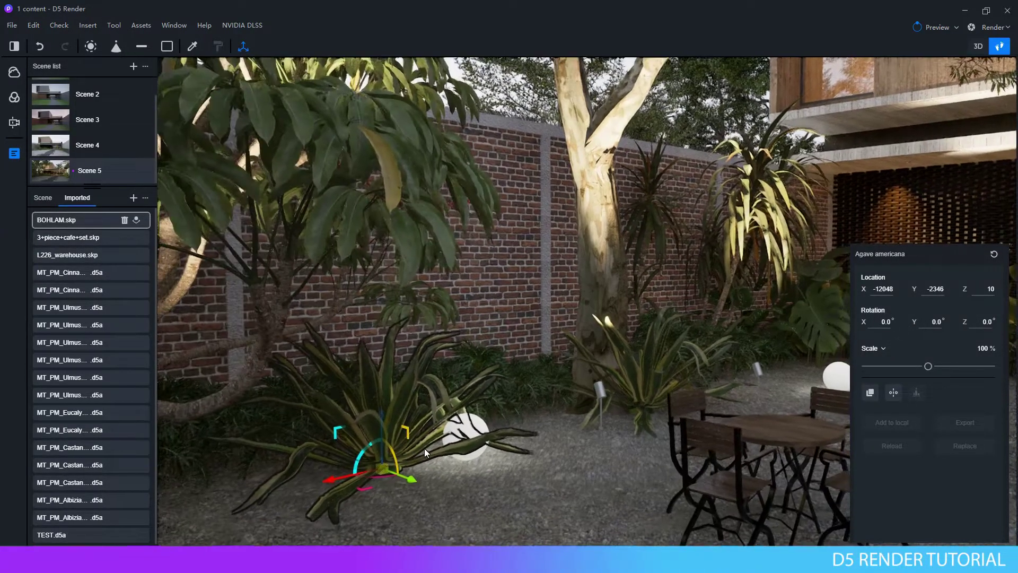
left_click_drag(389, 468, 376, 466)
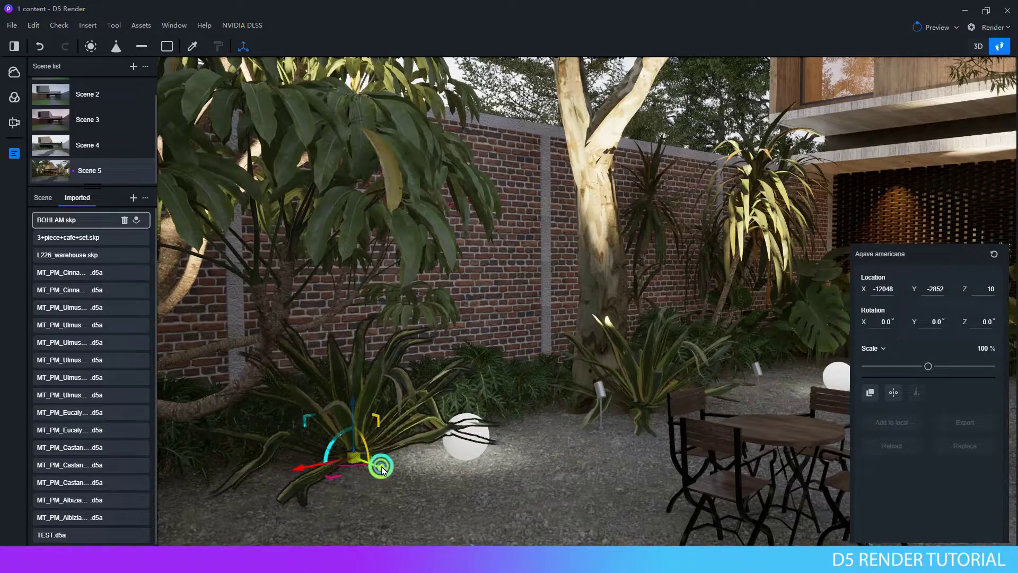
left_click(416, 463)
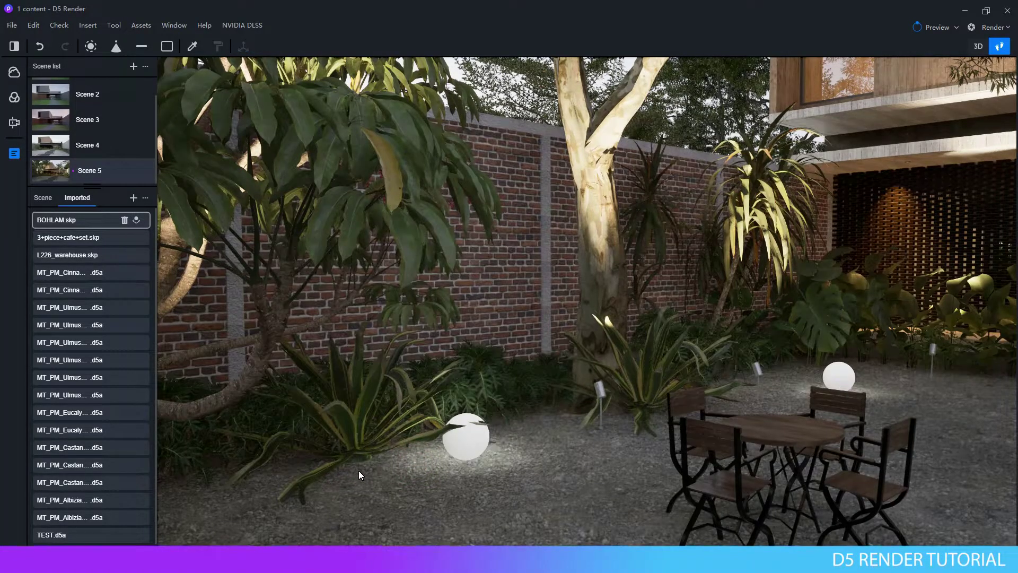
left_click(357, 456)
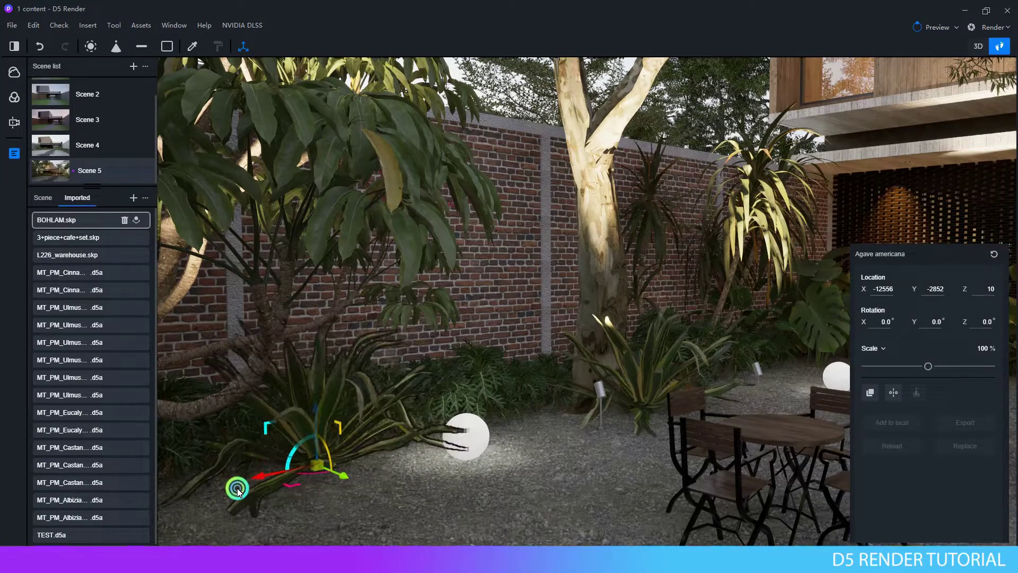
left_click_drag(238, 484, 131, 241)
left_click(51, 170)
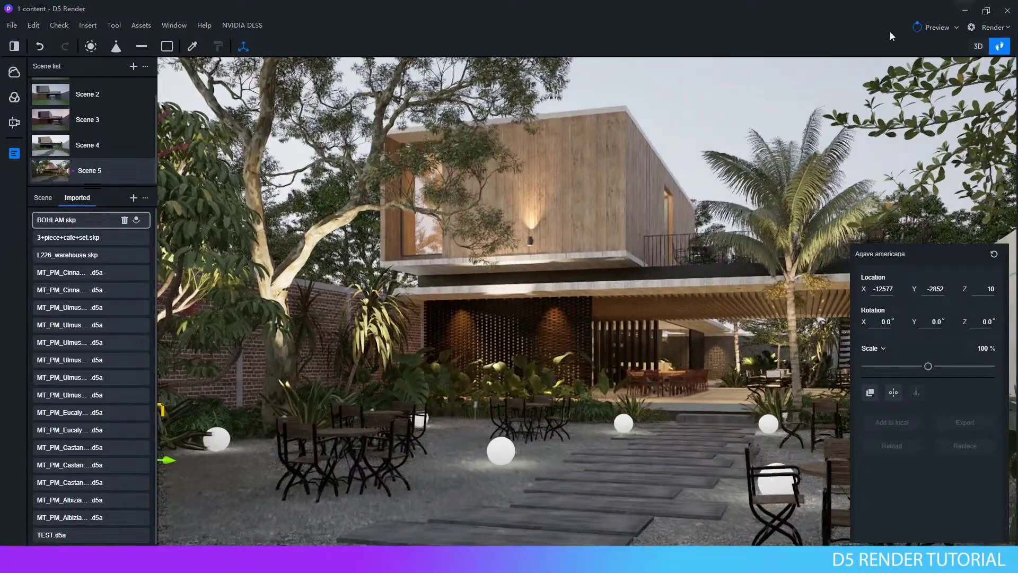
Scale the palm tree beside the path to 110%
left_click(696, 110)
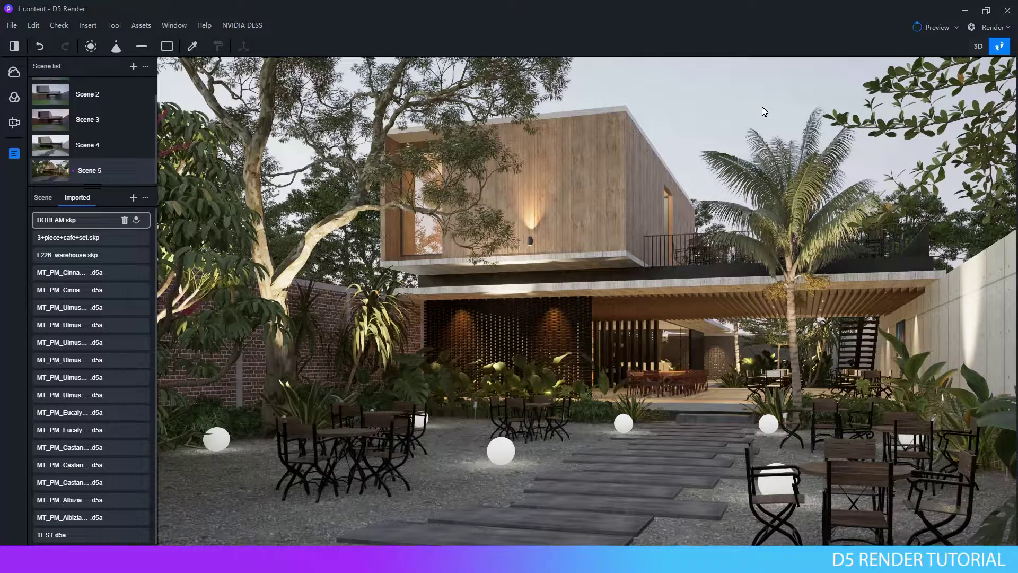
left_click(788, 258)
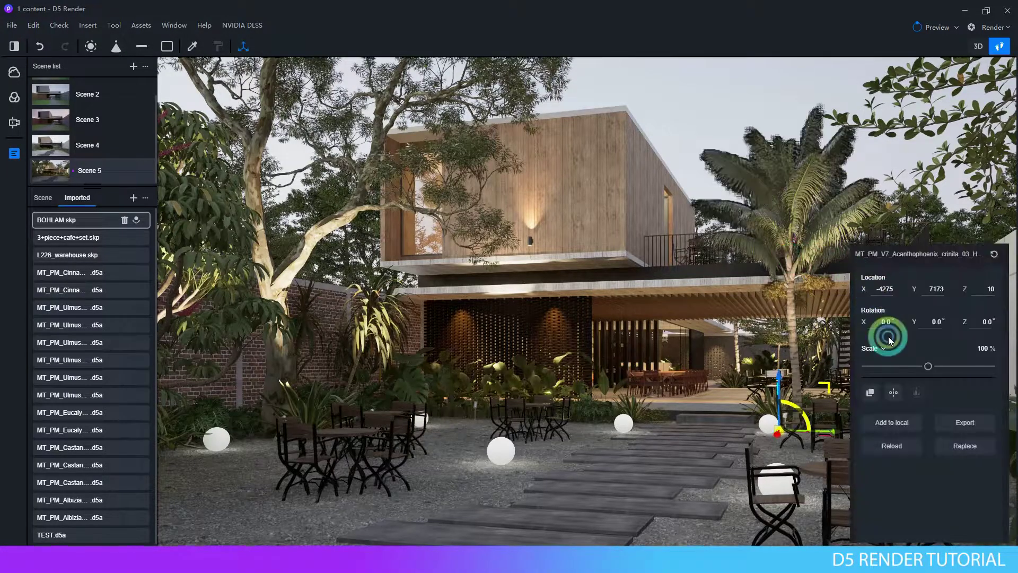
left_click(930, 362)
left_click_drag(931, 362, 935, 360)
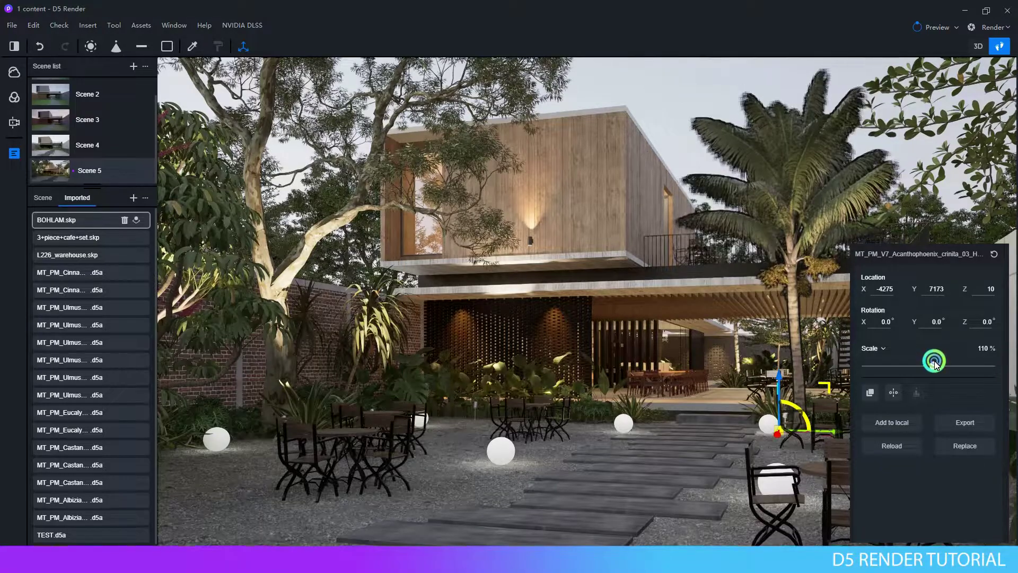
left_click_drag(935, 362, 935, 366)
left_click(681, 88)
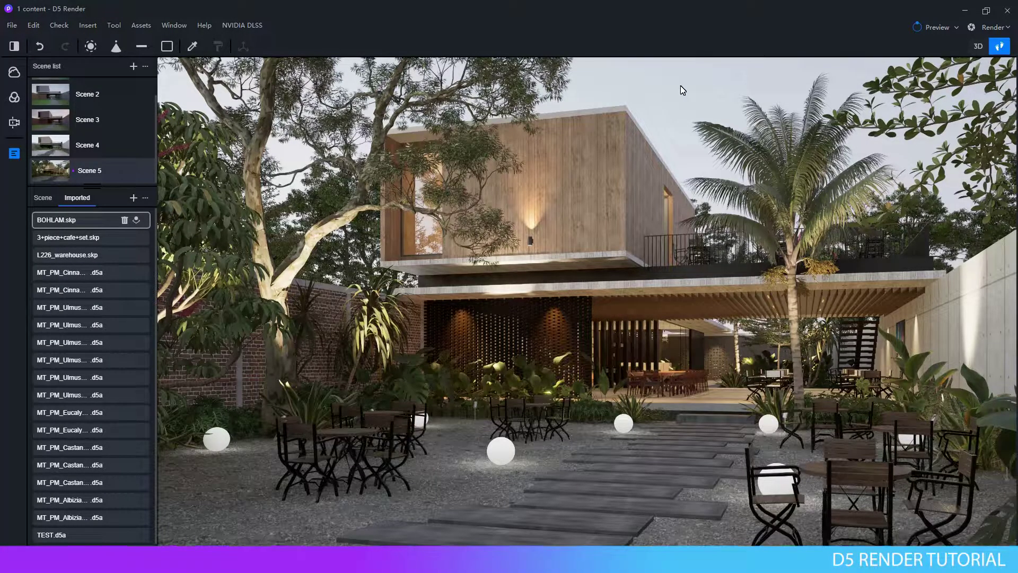
Enlarge the Schefflera on the left to roughly 117% scale
left_click(229, 235)
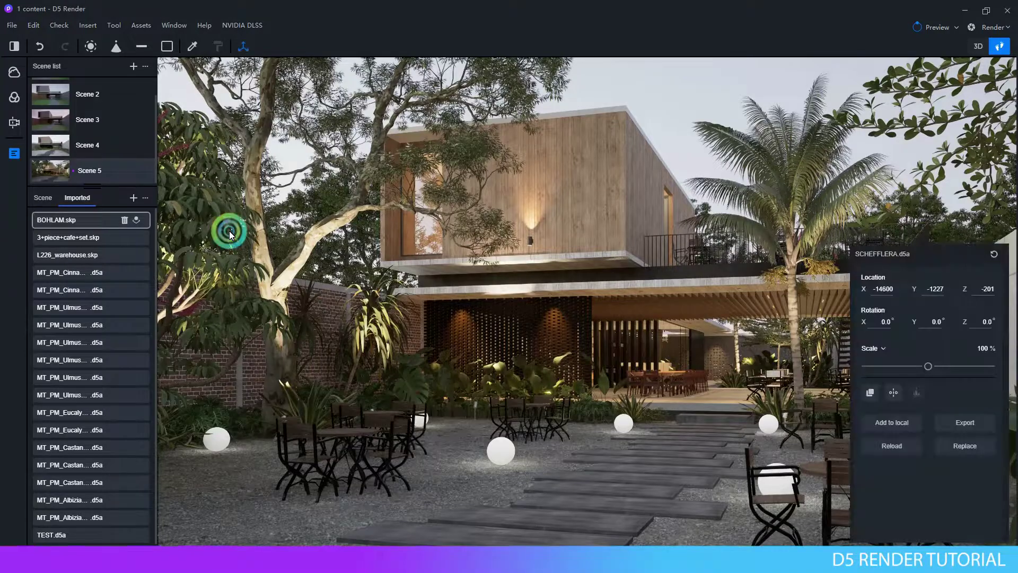
left_click(925, 366)
left_click_drag(925, 366, 939, 363)
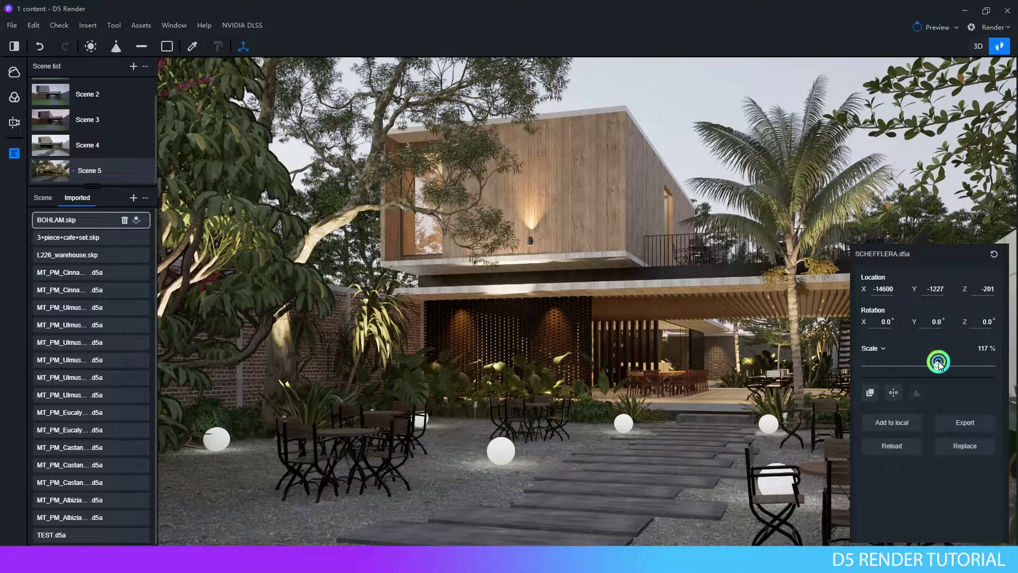
left_click(677, 121)
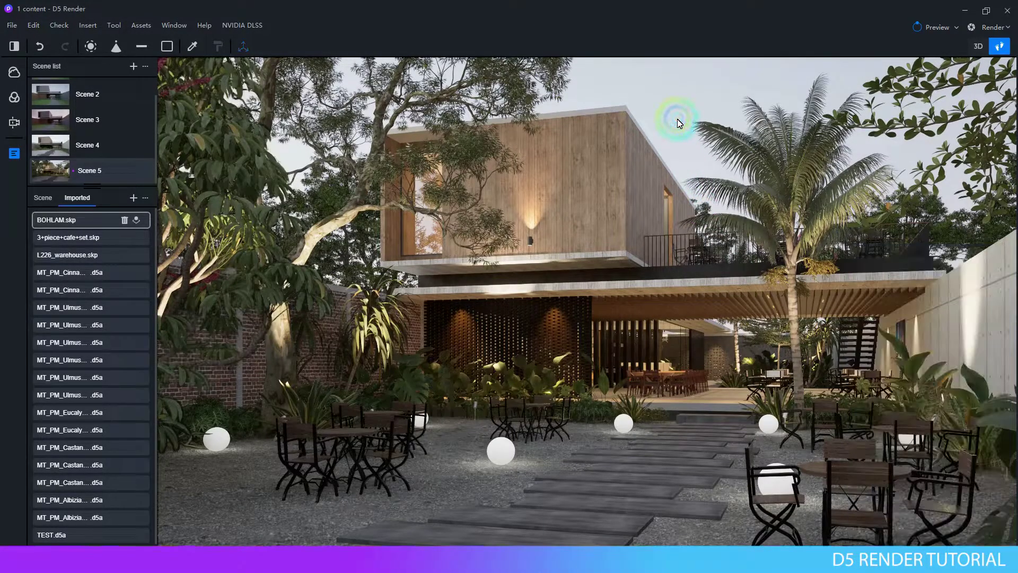